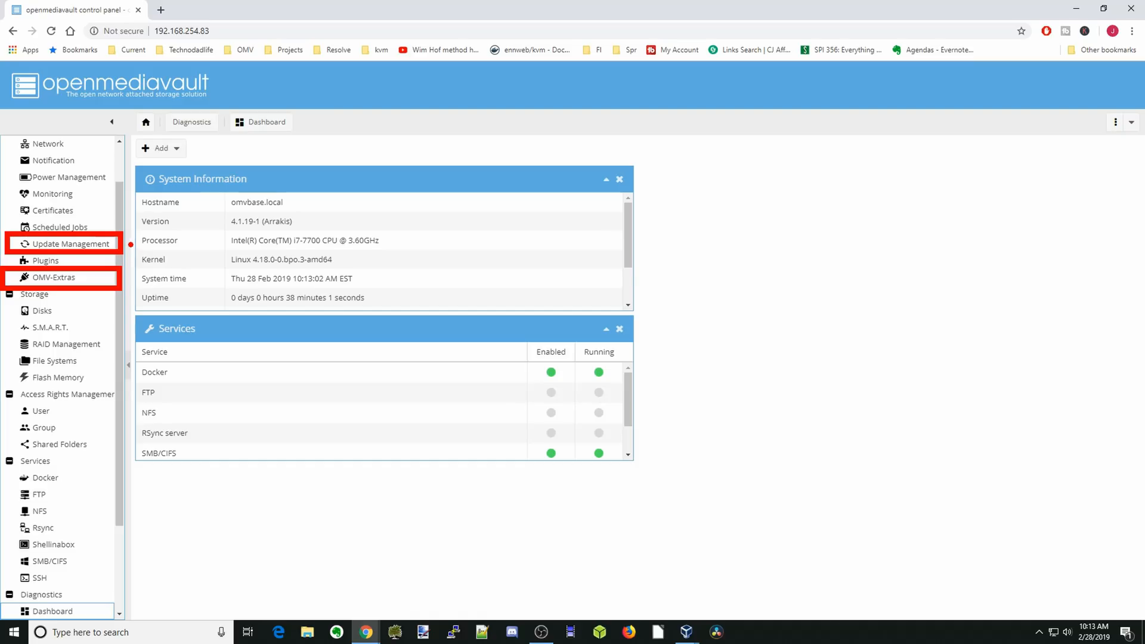
left_click_drag(130, 241, 135, 241)
left_click_drag(127, 280, 138, 279)
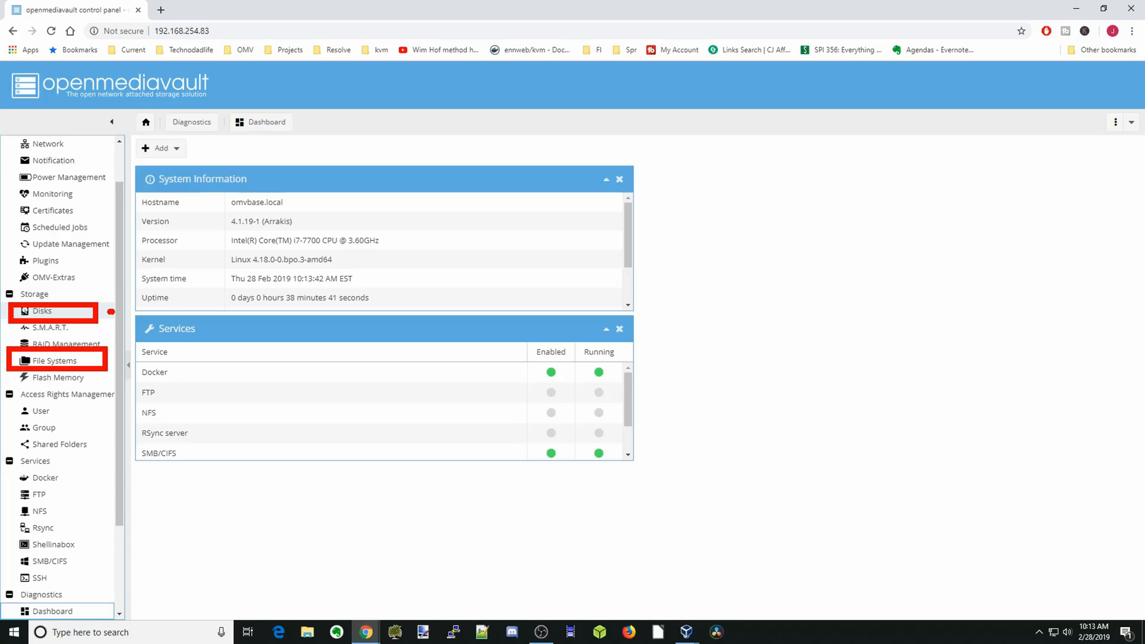
left_click_drag(113, 360, 134, 359)
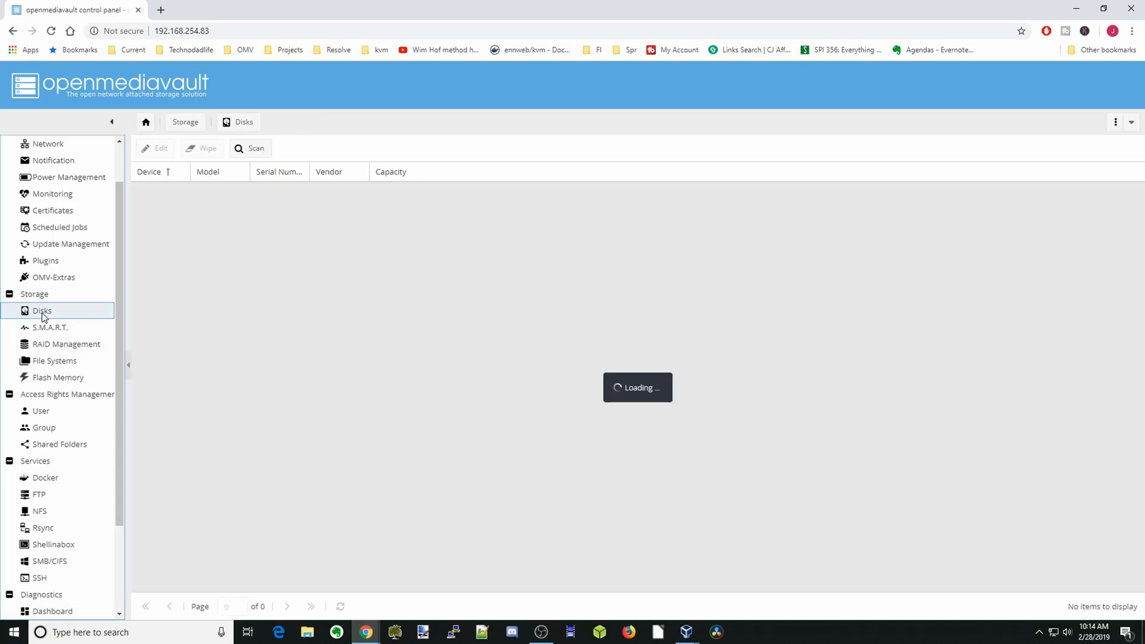
Review the server's physical disks and the file systems set up on them.
left_click(41, 312)
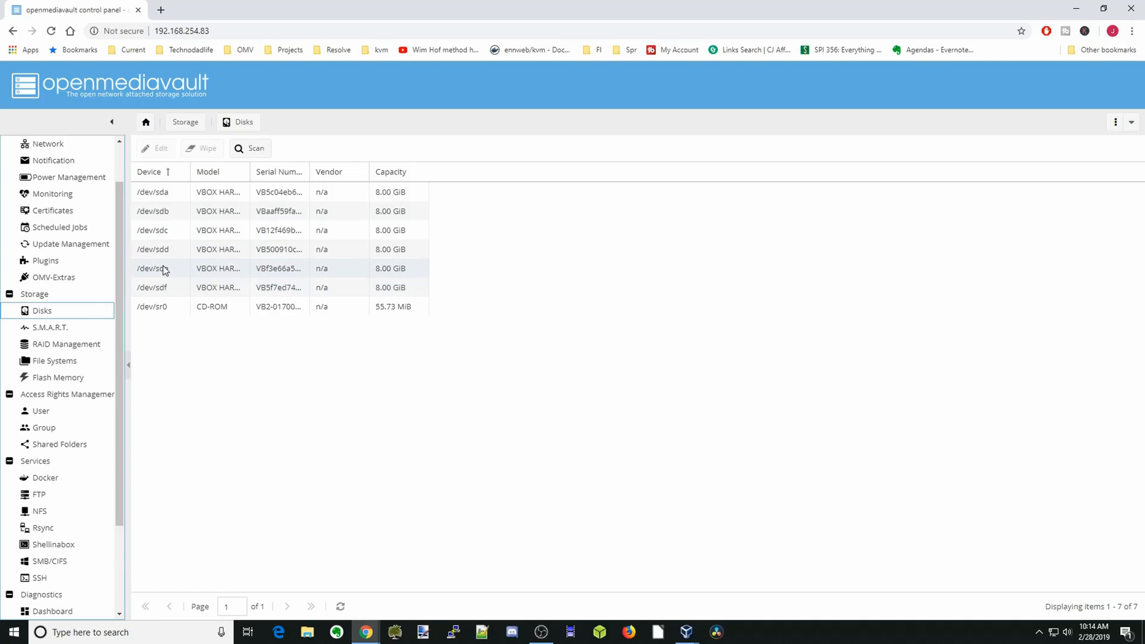
left_click(65, 366)
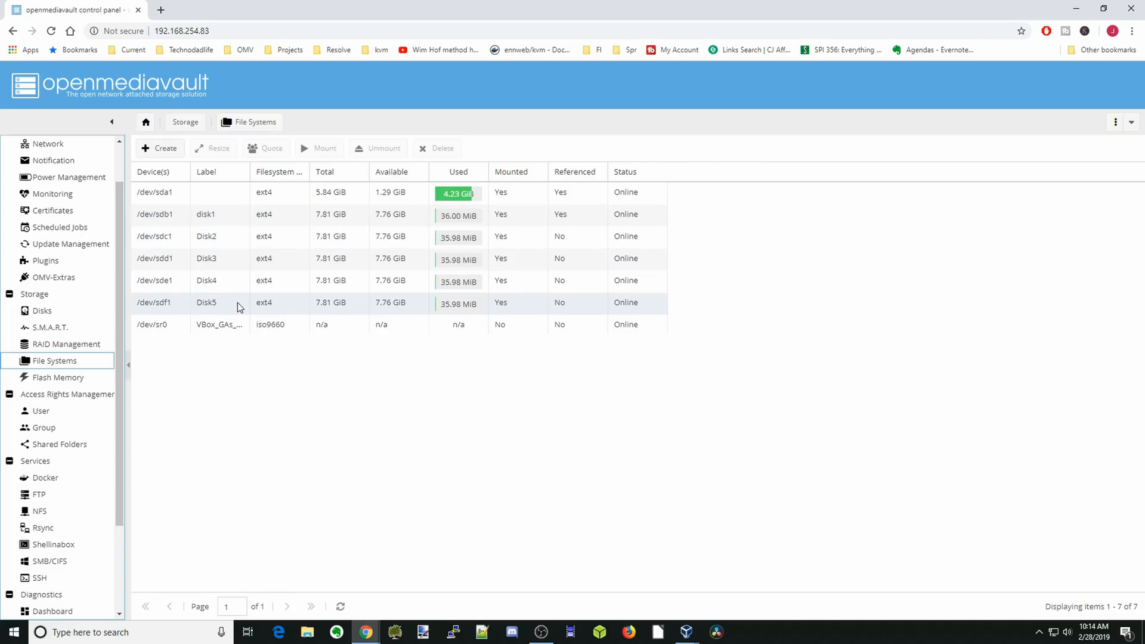
Find the openmediavault-unionfilesystems plugin by searching for "union", install it and let the page reload.
left_click(73, 260)
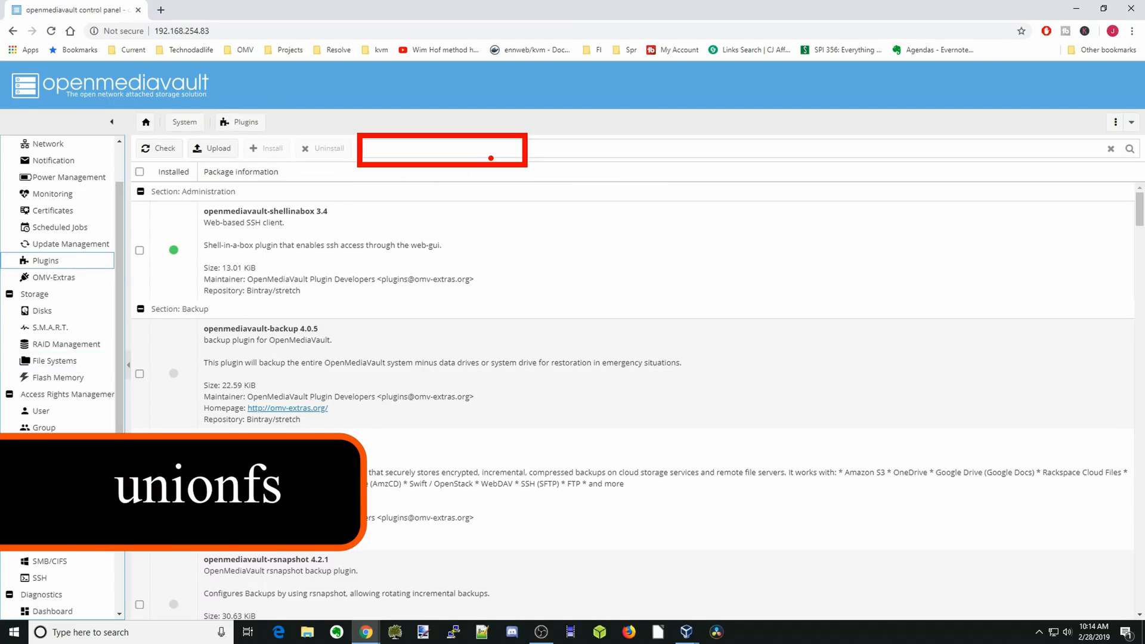
left_click(362, 144)
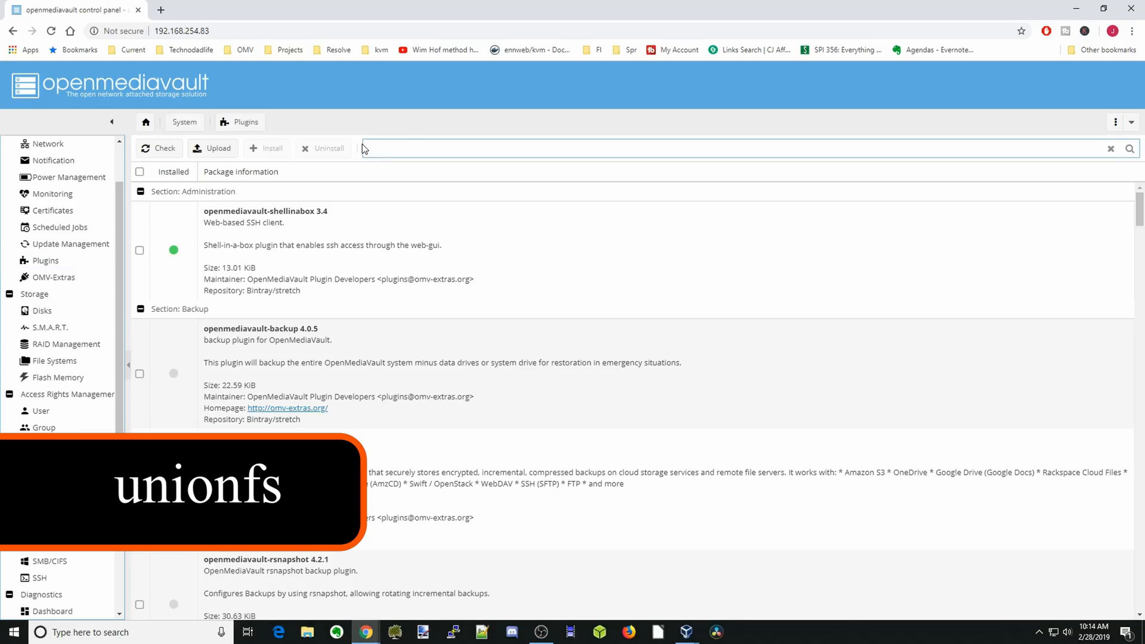
type("union")
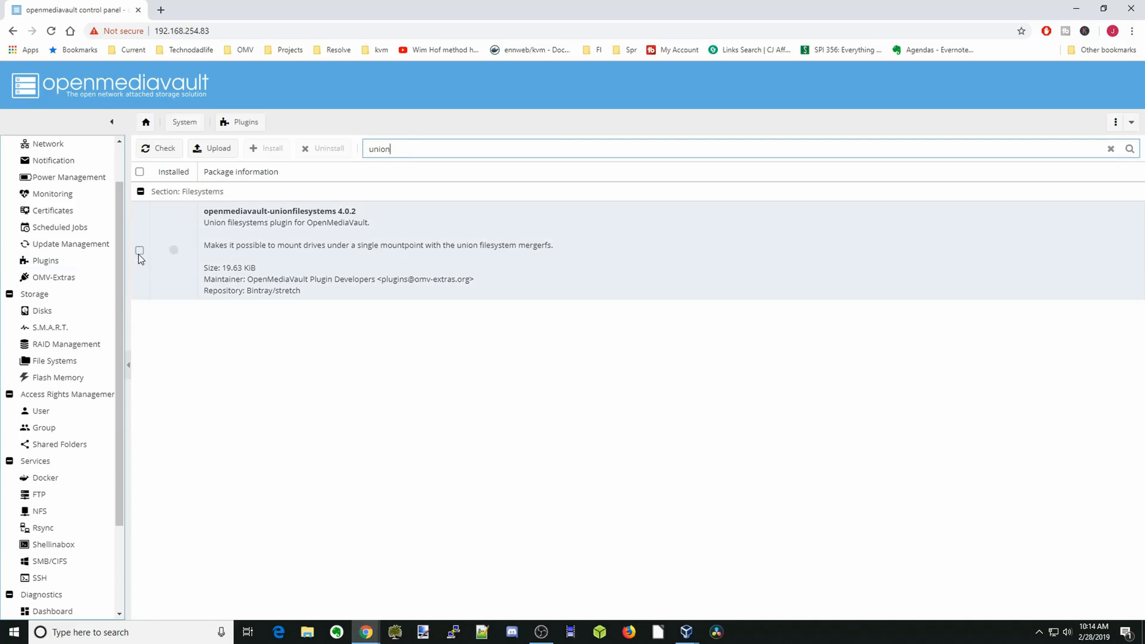
left_click(139, 251)
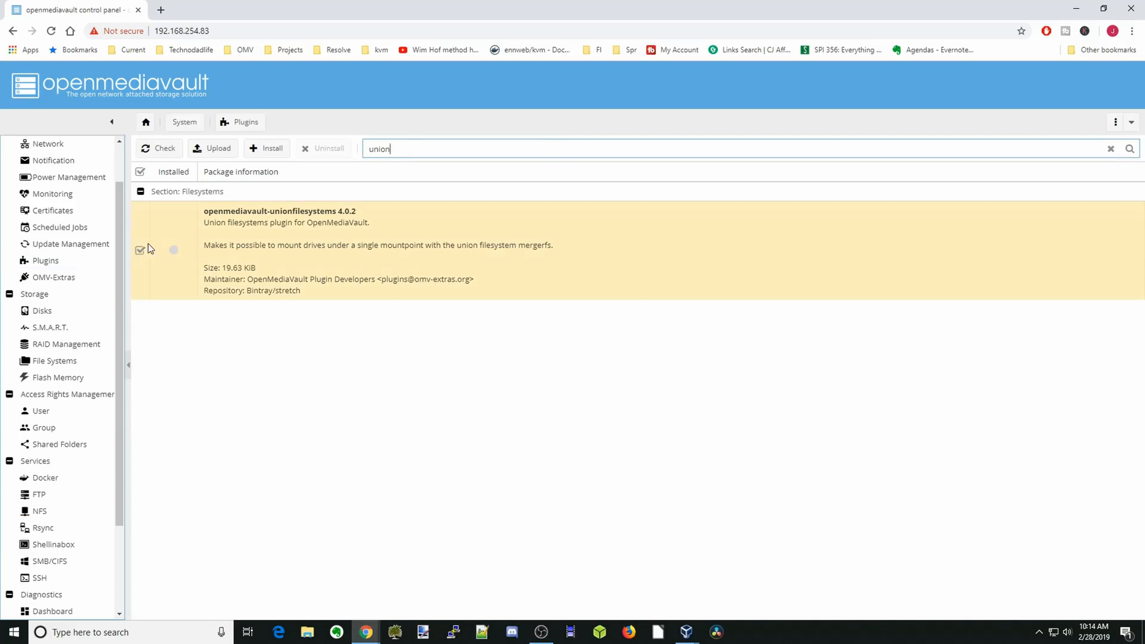
left_click(270, 148)
left_click(548, 372)
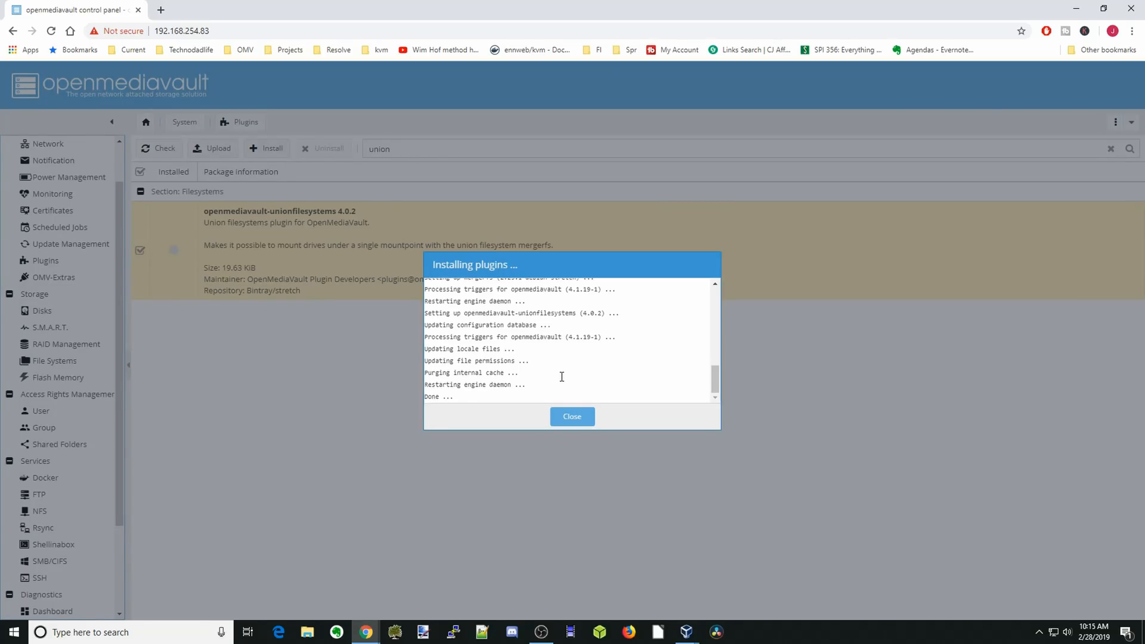
left_click(571, 417)
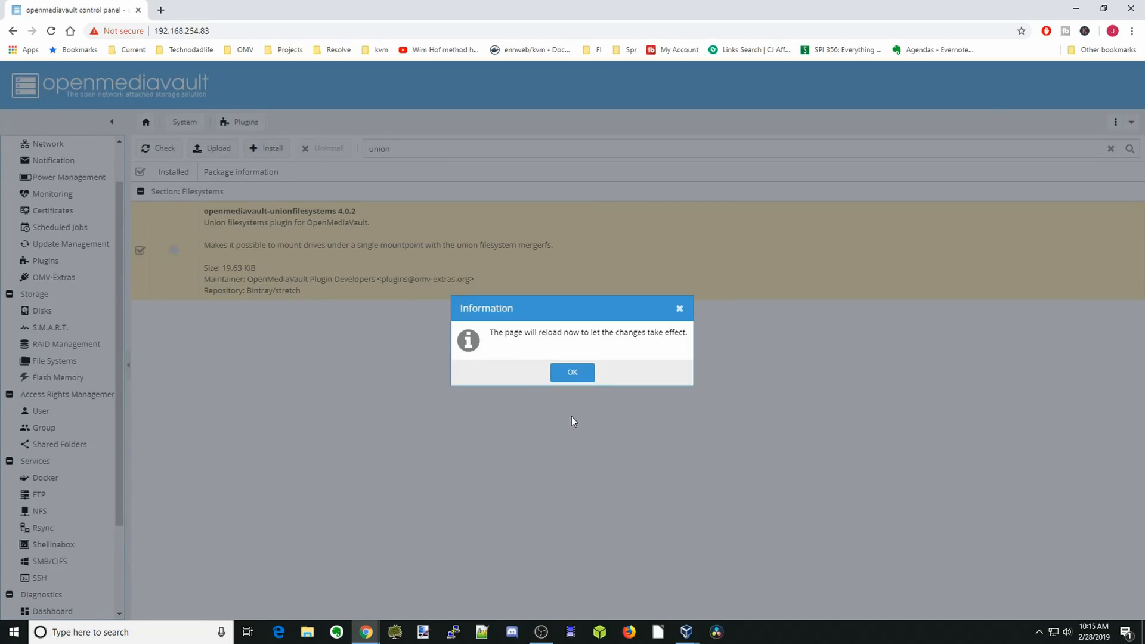
left_click(571, 372)
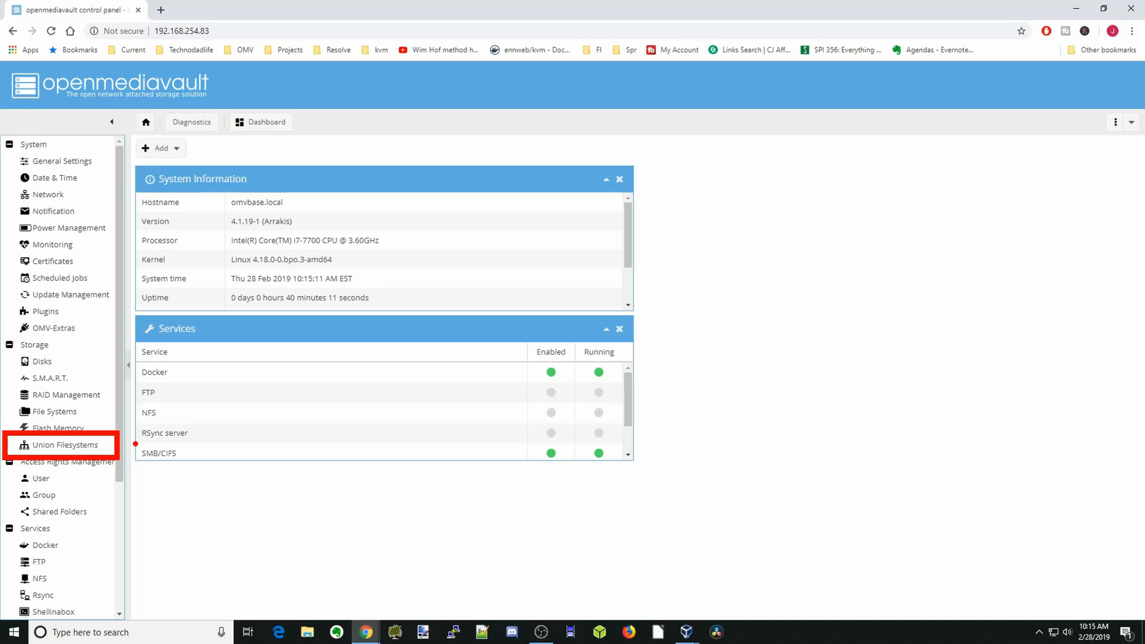
Create a union filesystem named Anna with disk1, Disk2 and Disk3 as branches, and apply the configuration change.
left_click(66, 445)
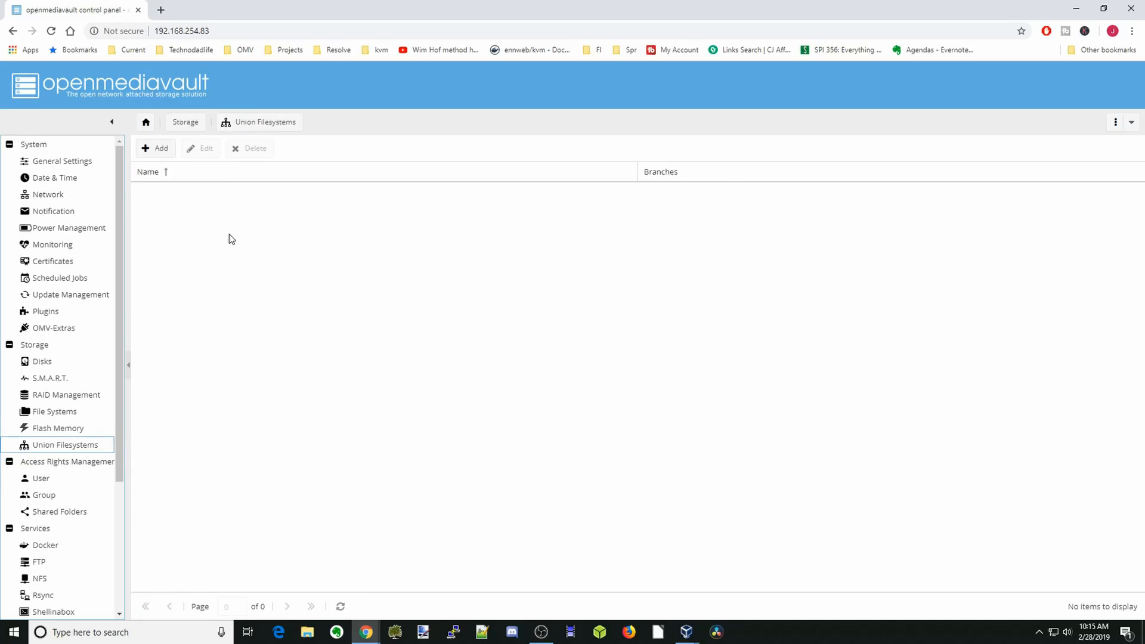
left_click(160, 151)
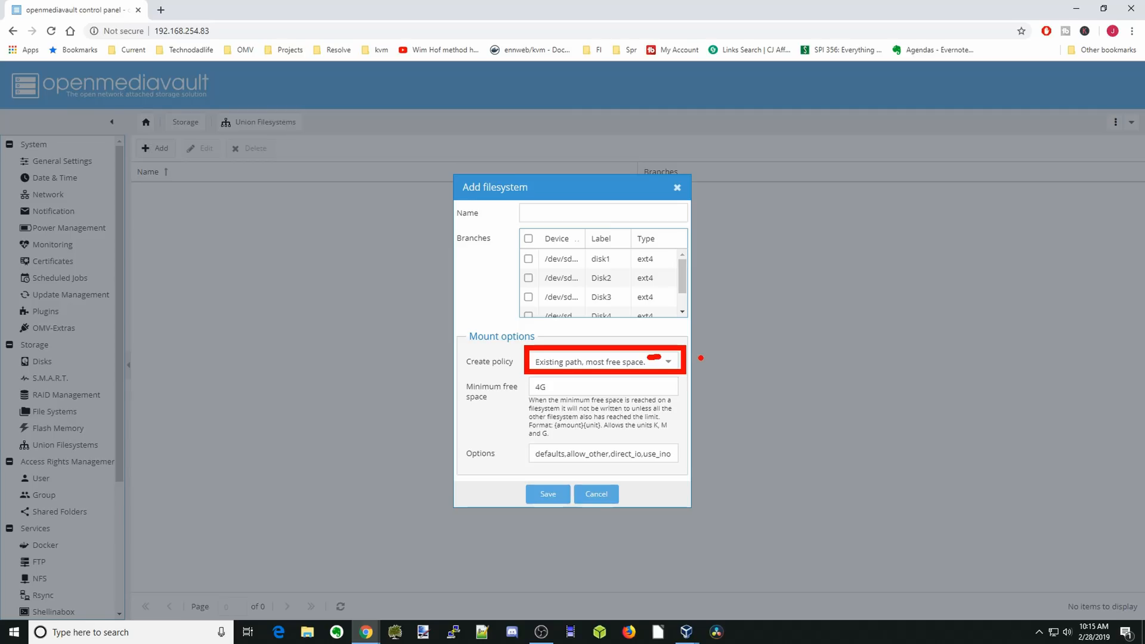
key("Escape")
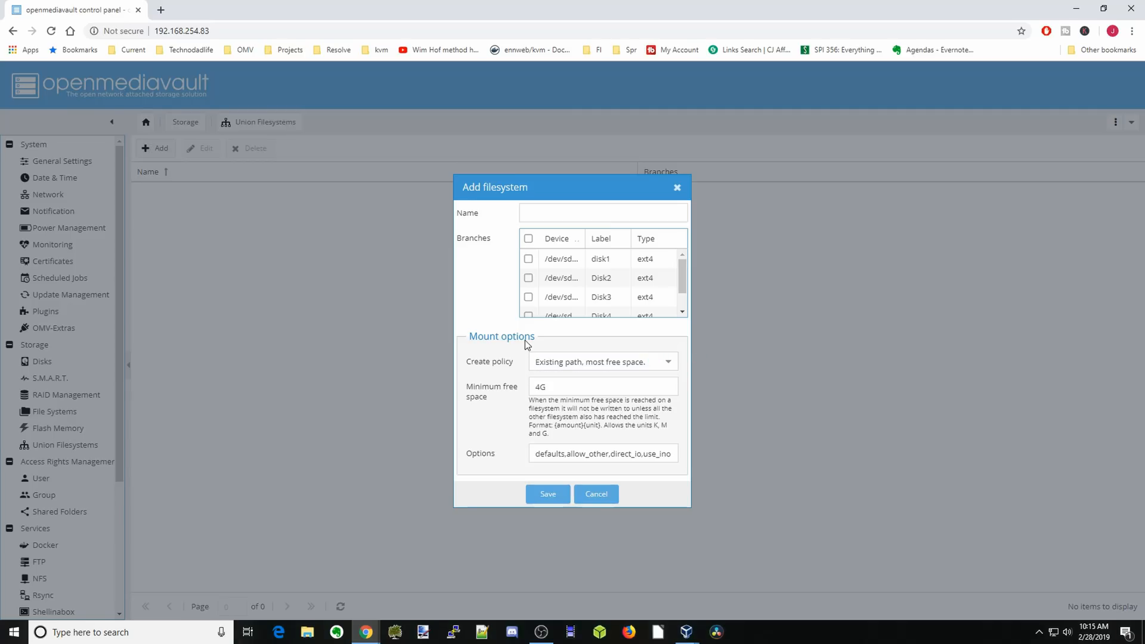
left_click(563, 212)
type("Anna")
left_click(529, 260)
left_click(529, 278)
left_click(528, 296)
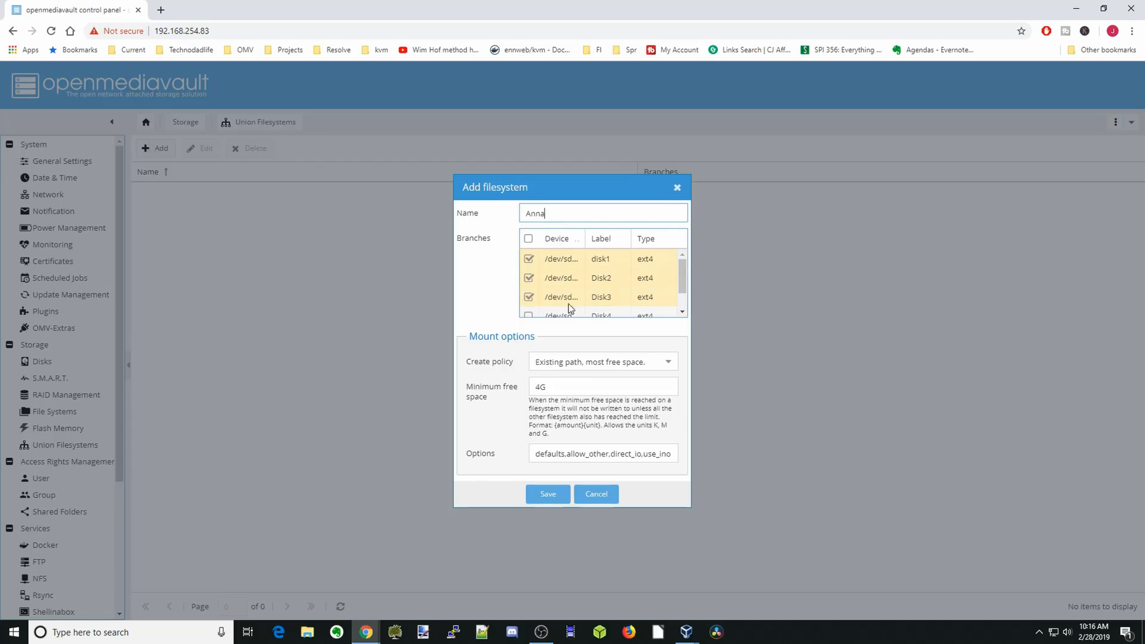
left_click(553, 496)
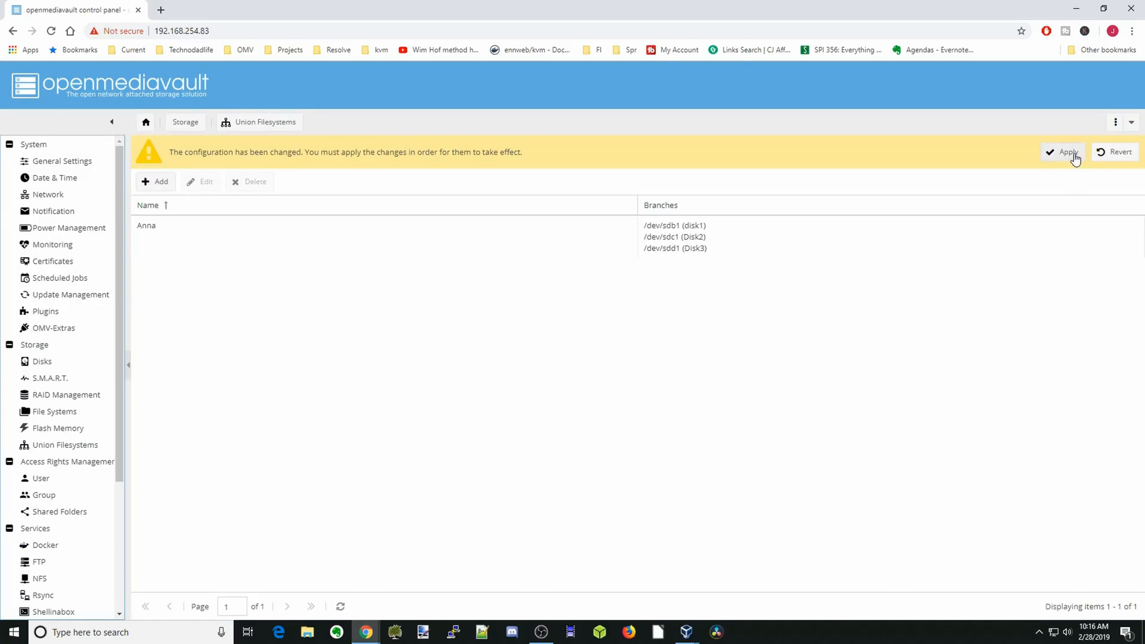
left_click(1067, 154)
left_click(549, 371)
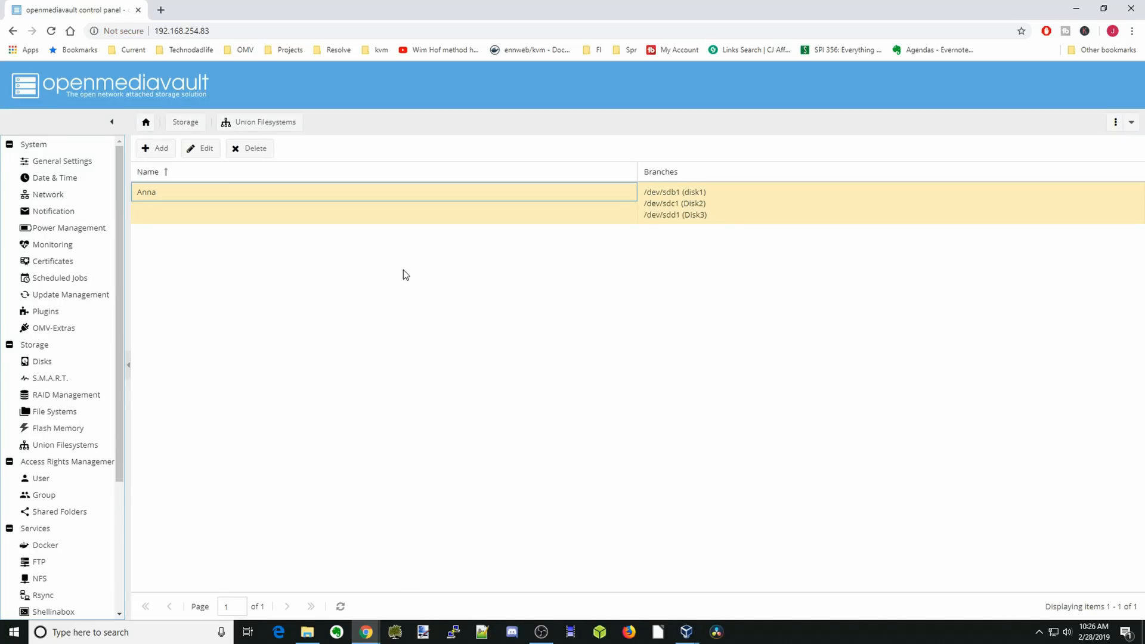
Start a new shared folder named docs and place it on the Anna union filesystem.
left_click(76, 512)
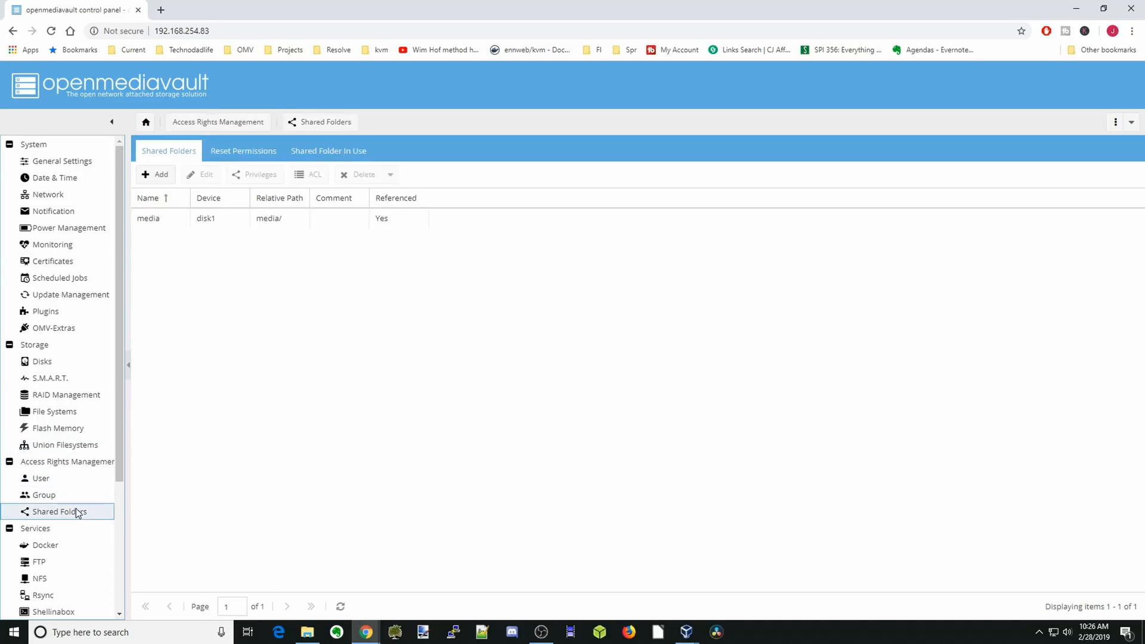
left_click(159, 177)
type("dp")
type("cs")
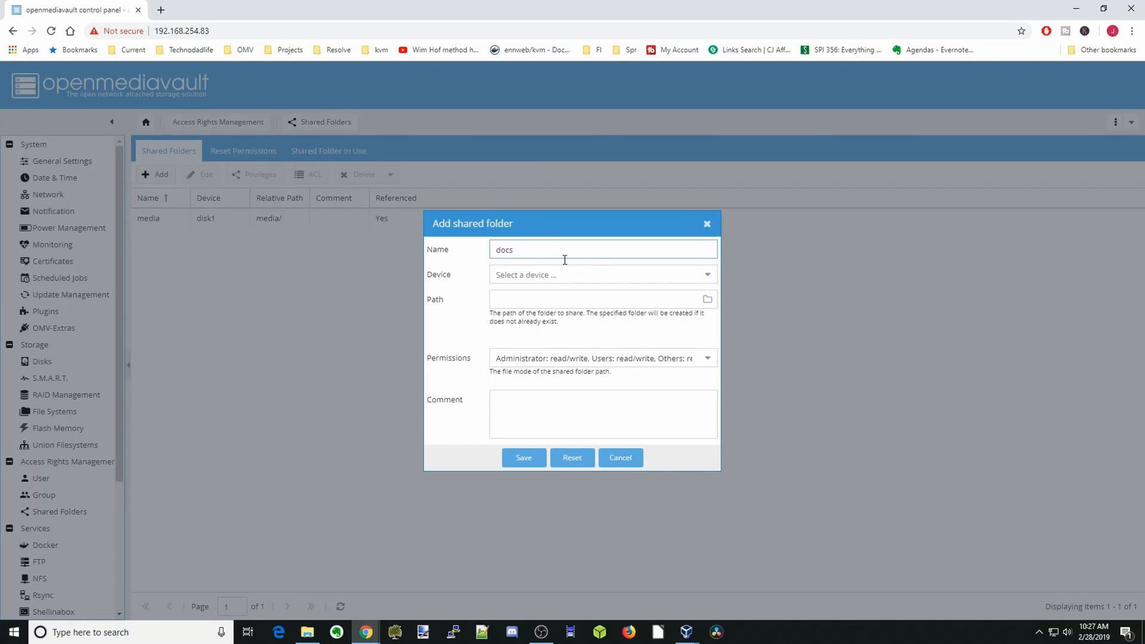
left_click(708, 277)
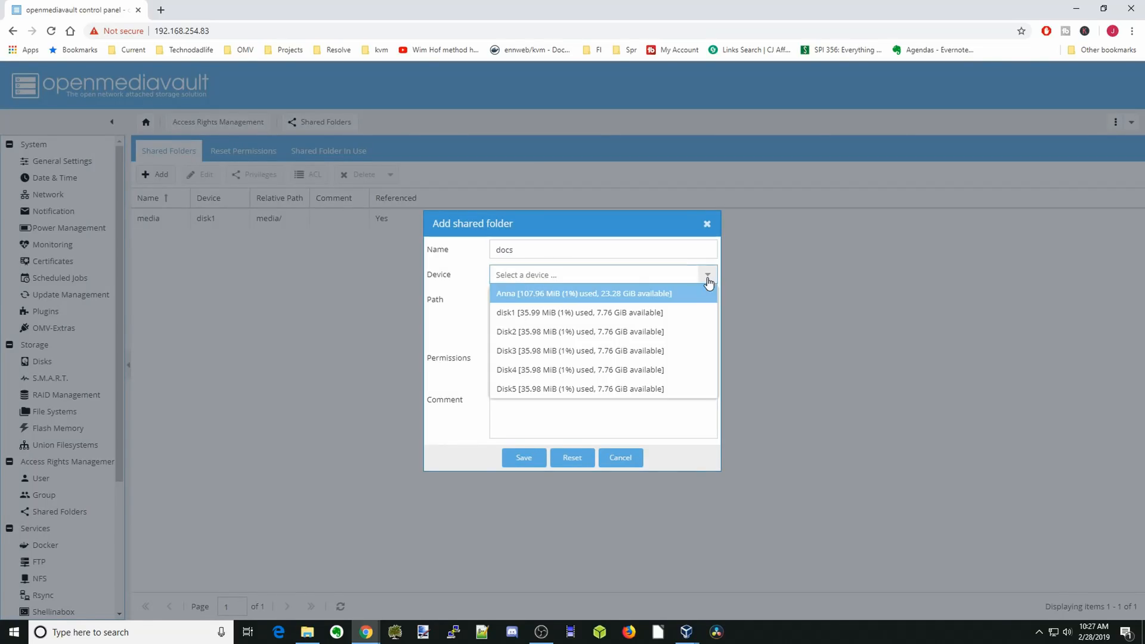
left_click(656, 298)
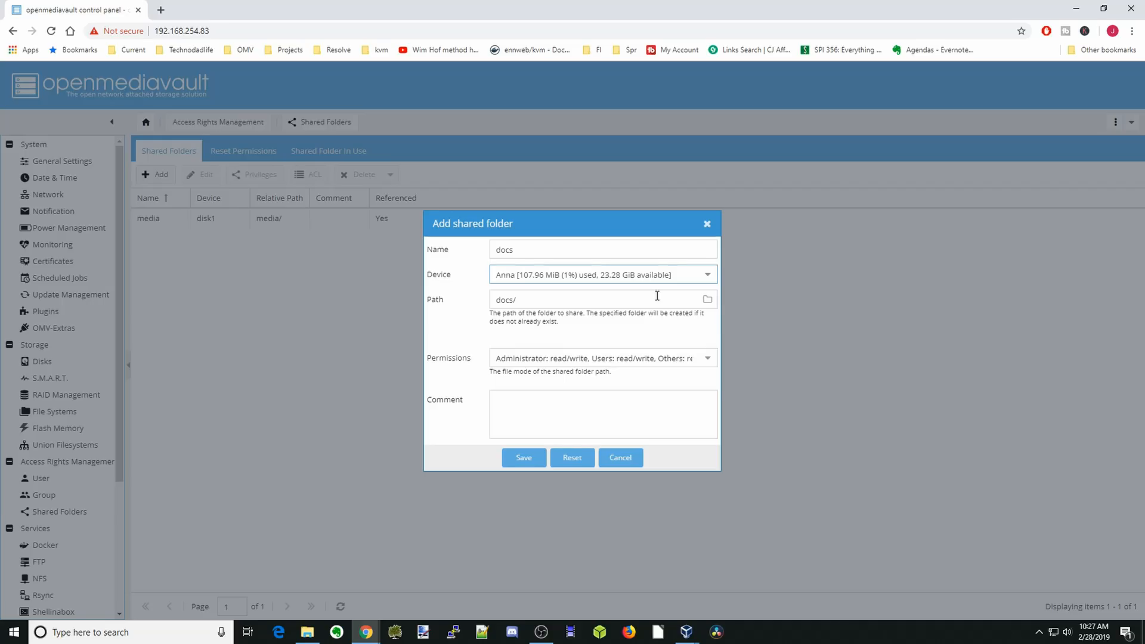
Set the new shared folder's permissions to Everyone: read/write, then save it and apply the configuration change.
left_click(649, 359)
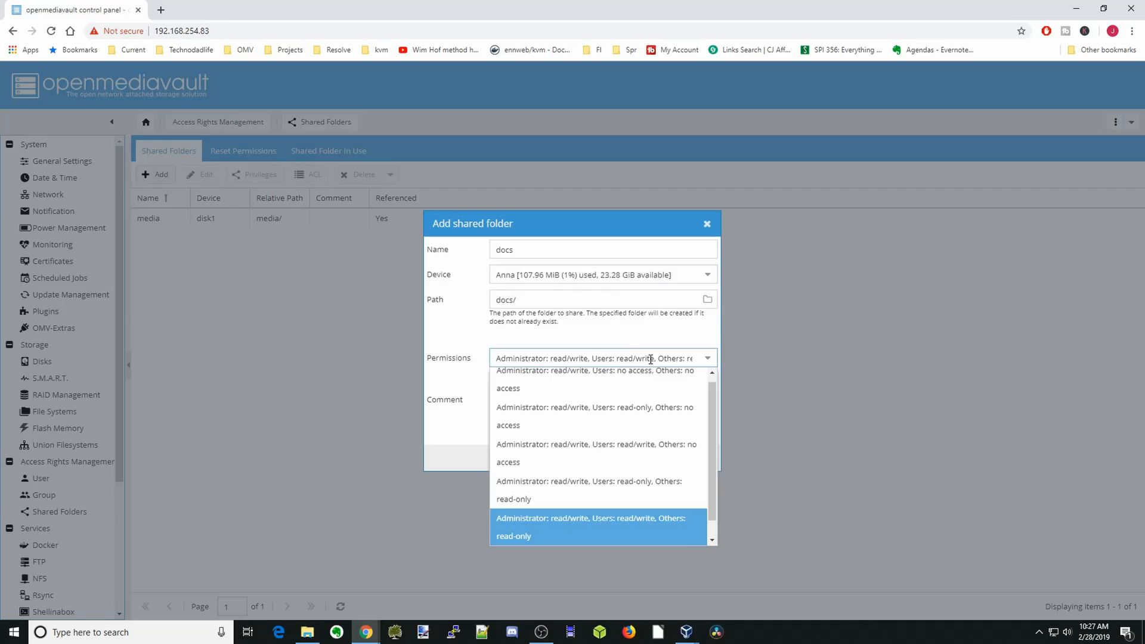
scroll(596, 417, "down", 1)
left_click(600, 536)
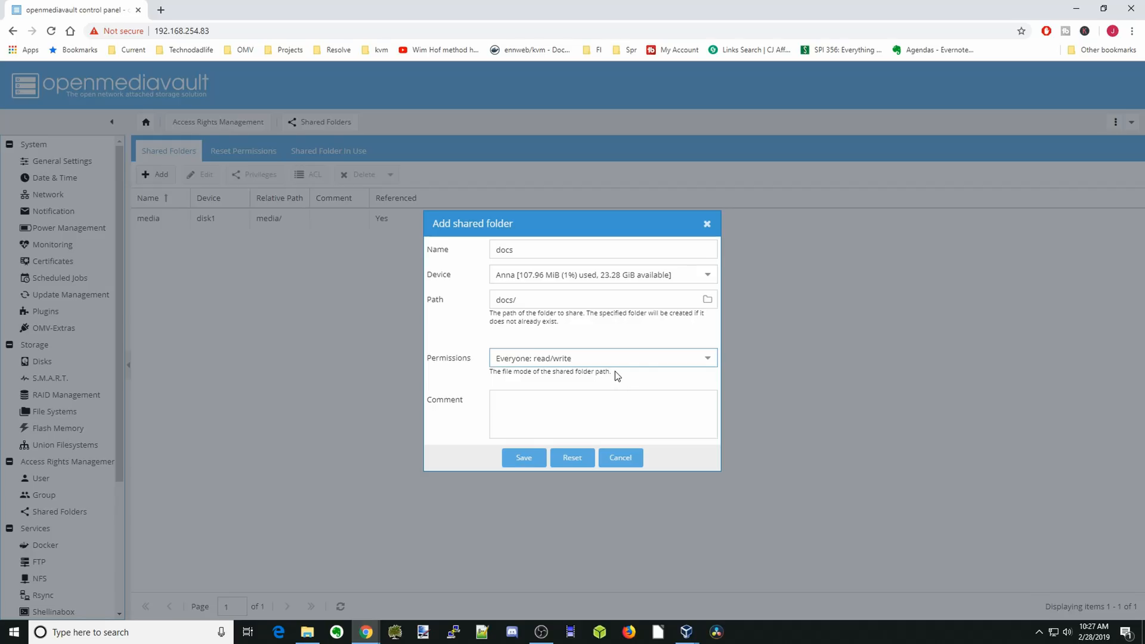
left_click(523, 458)
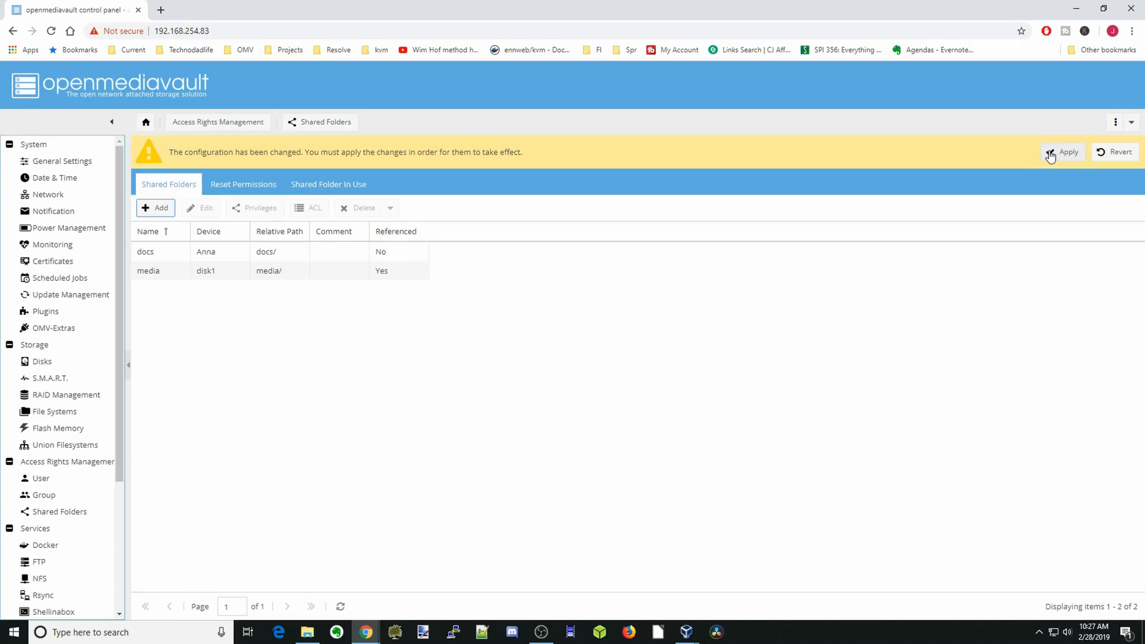
left_click(1056, 153)
left_click(547, 373)
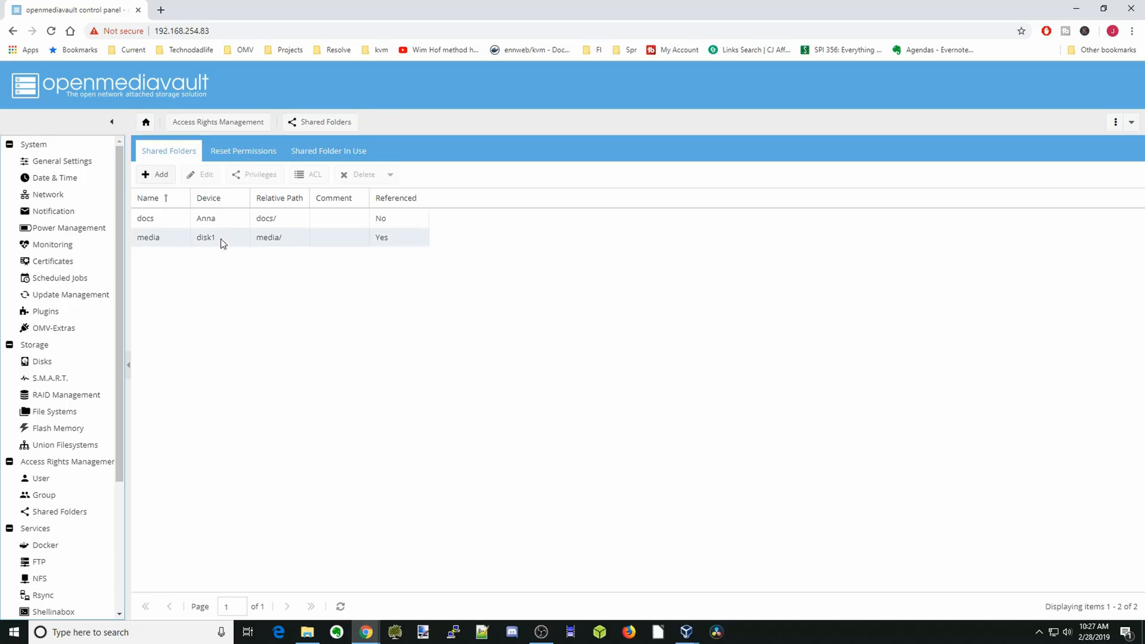
key("ctrl+2")
left_click_drag(128, 205, 314, 256)
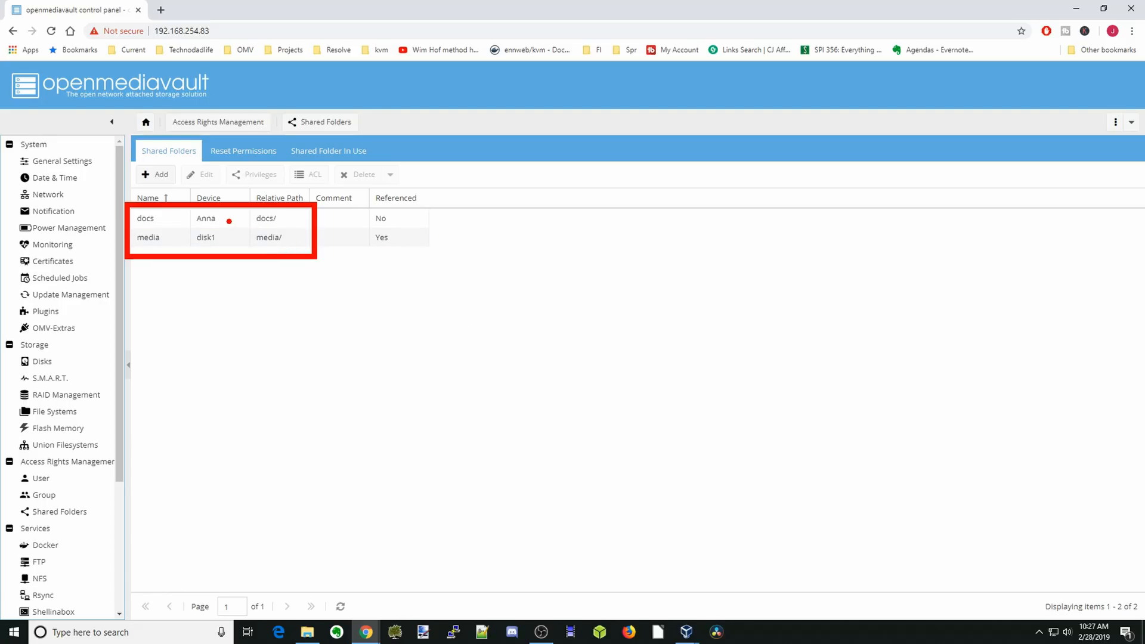
left_click_drag(225, 218, 236, 218)
left_click_drag(228, 239, 241, 239)
key("Escape")
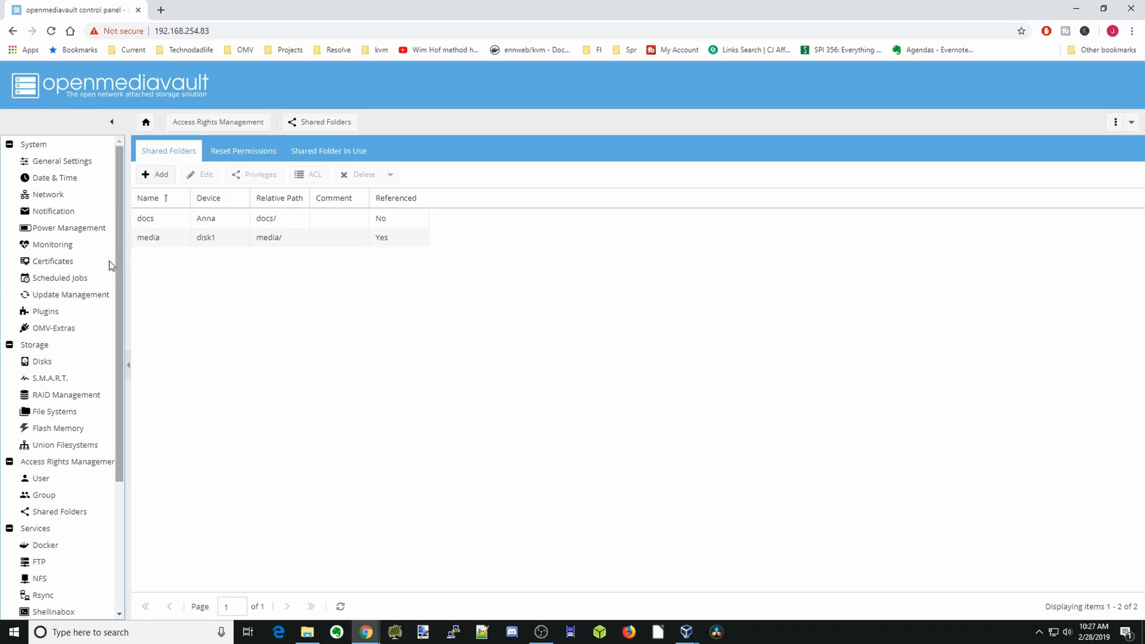
Find the openmediavault-snapraid plugin by searching for "snaprai", install it and let the page reload.
left_click(61, 313)
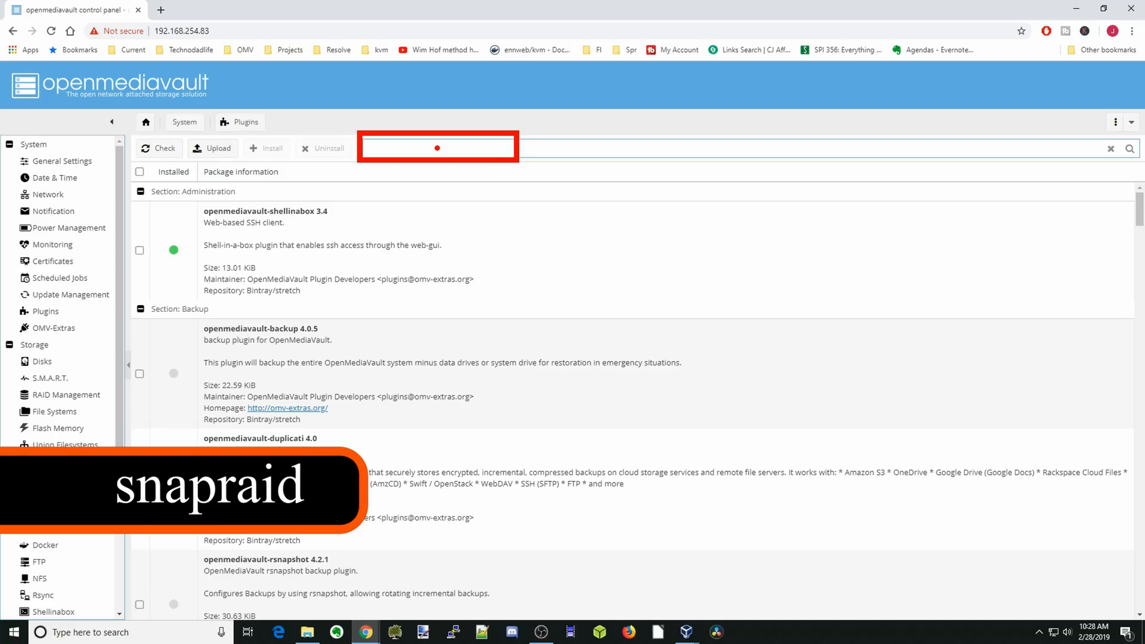
key("Escape")
type("snaprai")
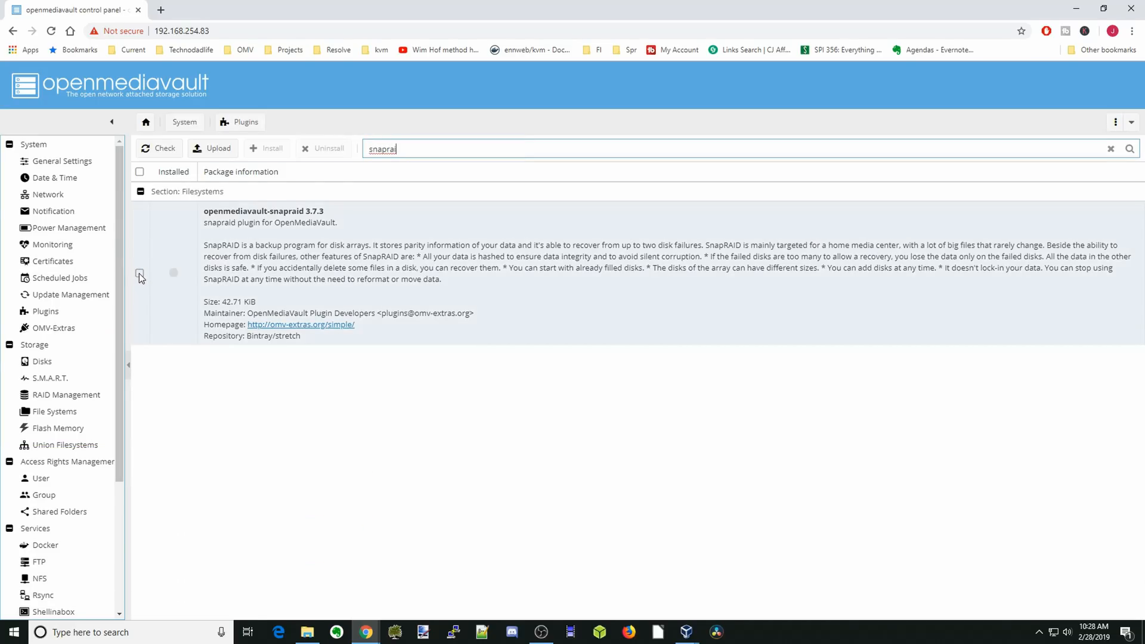
left_click(139, 273)
left_click(268, 149)
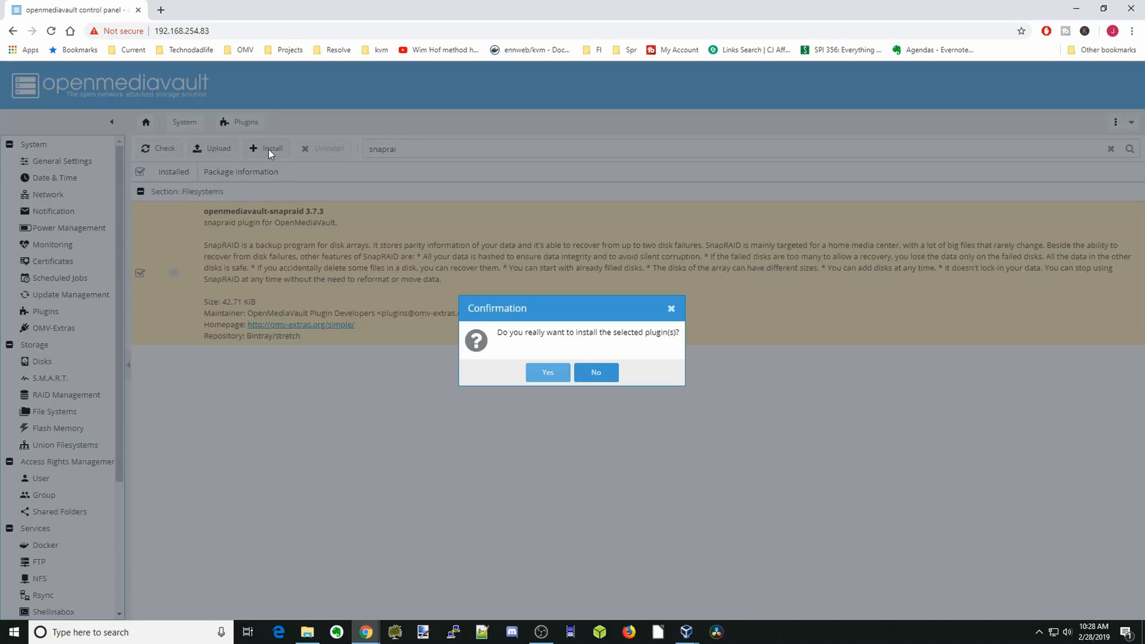
left_click(548, 372)
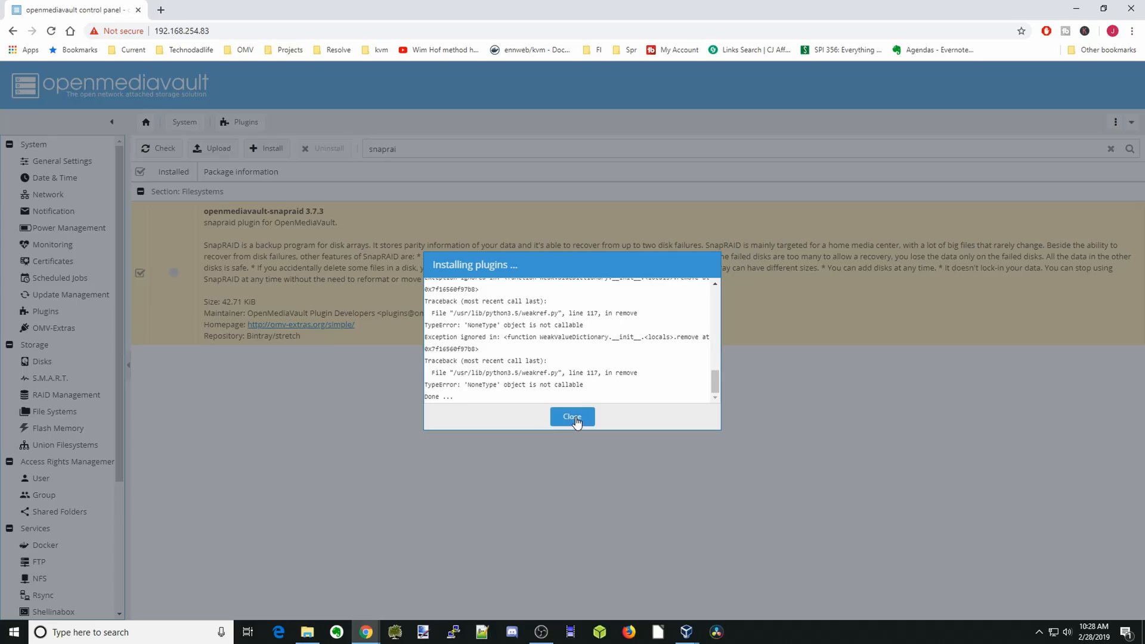
left_click(572, 417)
left_click(575, 373)
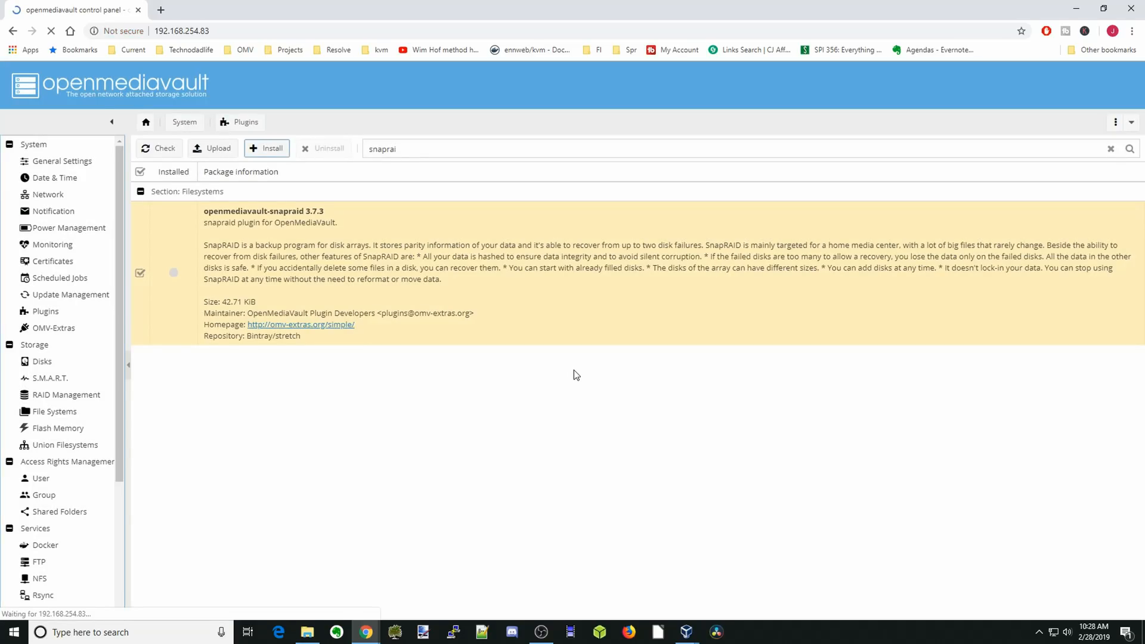
Open the SnapRAID drives list and start adding disk1 as a drive named kristoff.
scroll(43, 409, "down", 3)
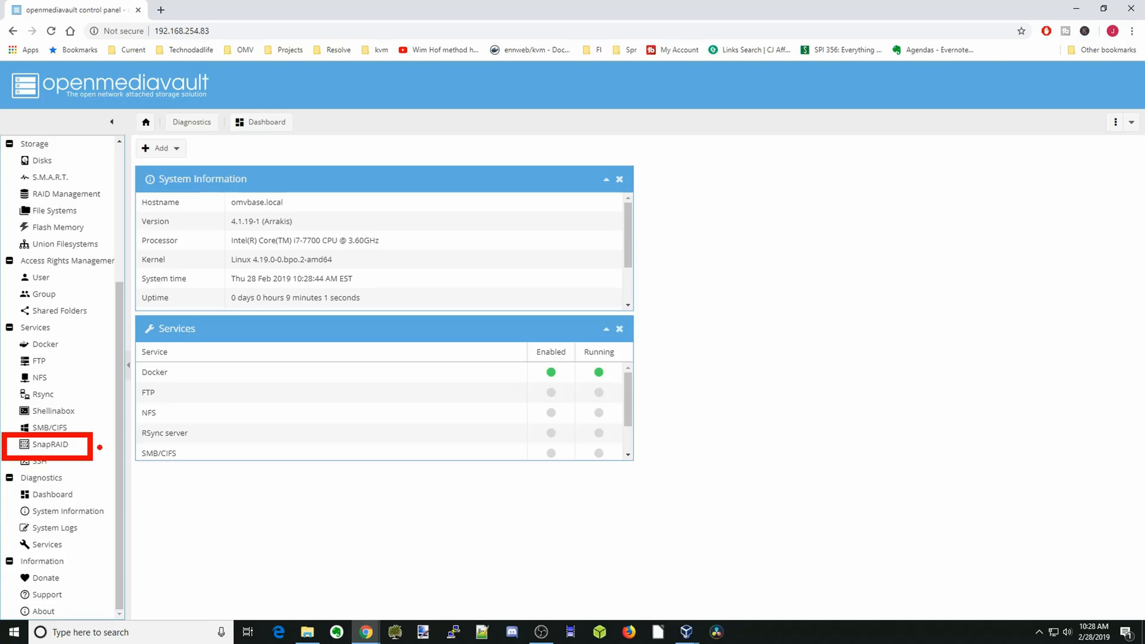
left_click(51, 444)
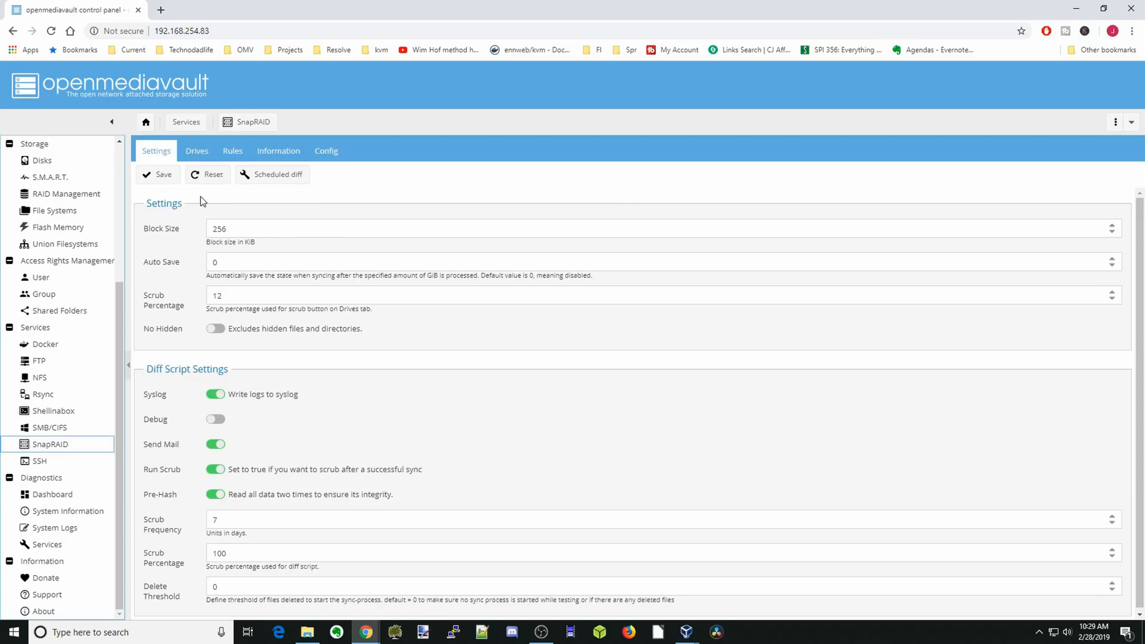
left_click(198, 153)
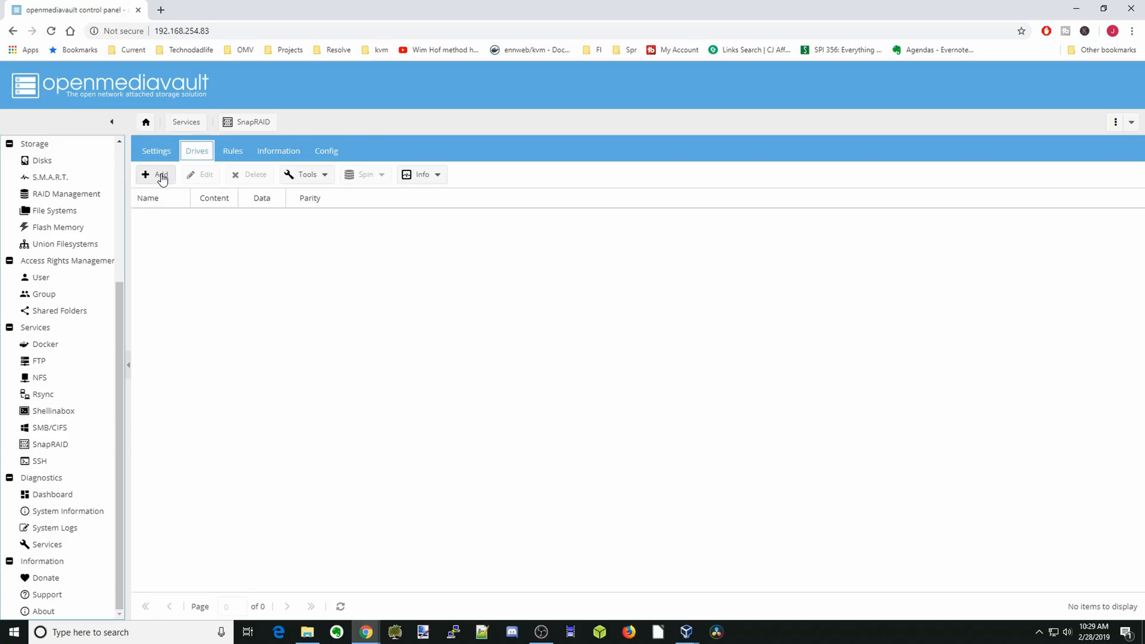
left_click(161, 176)
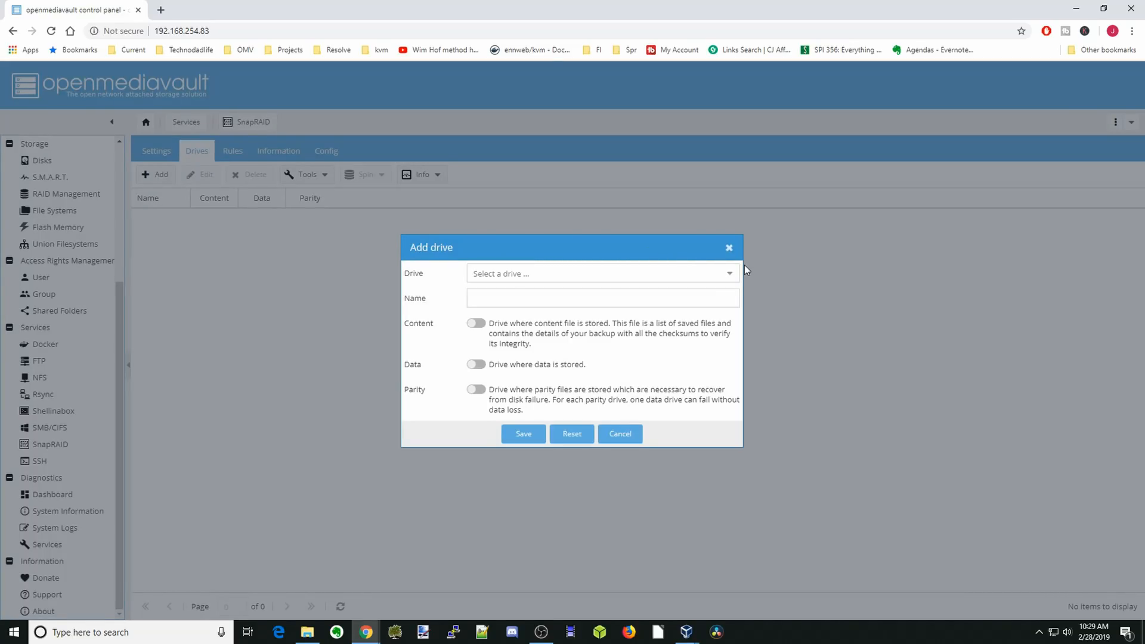
left_click(730, 275)
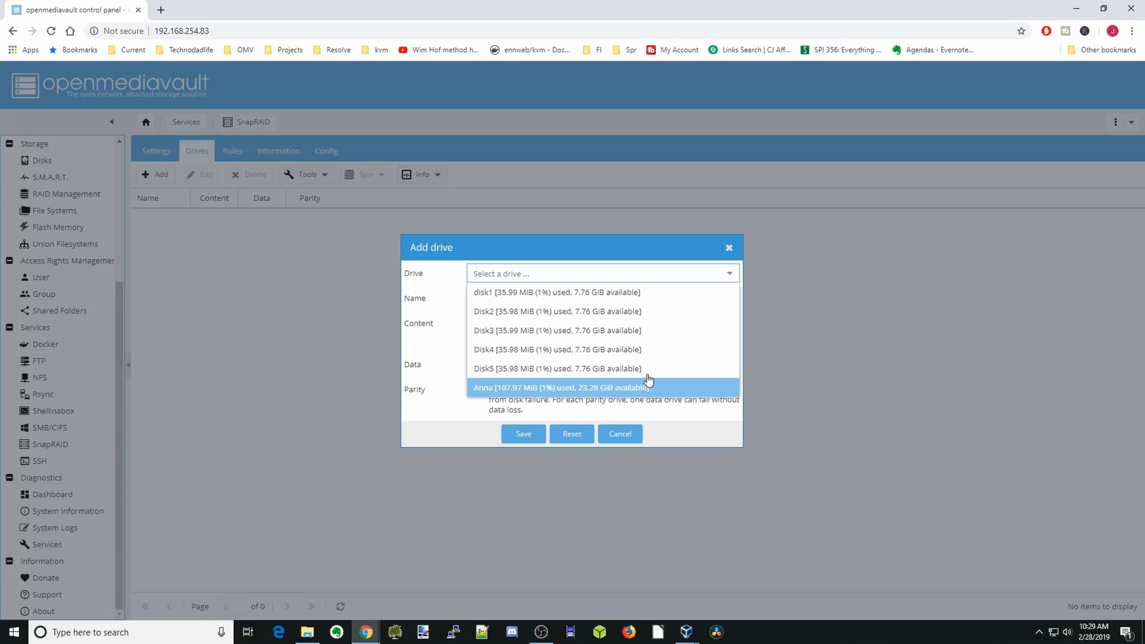
left_click(626, 293)
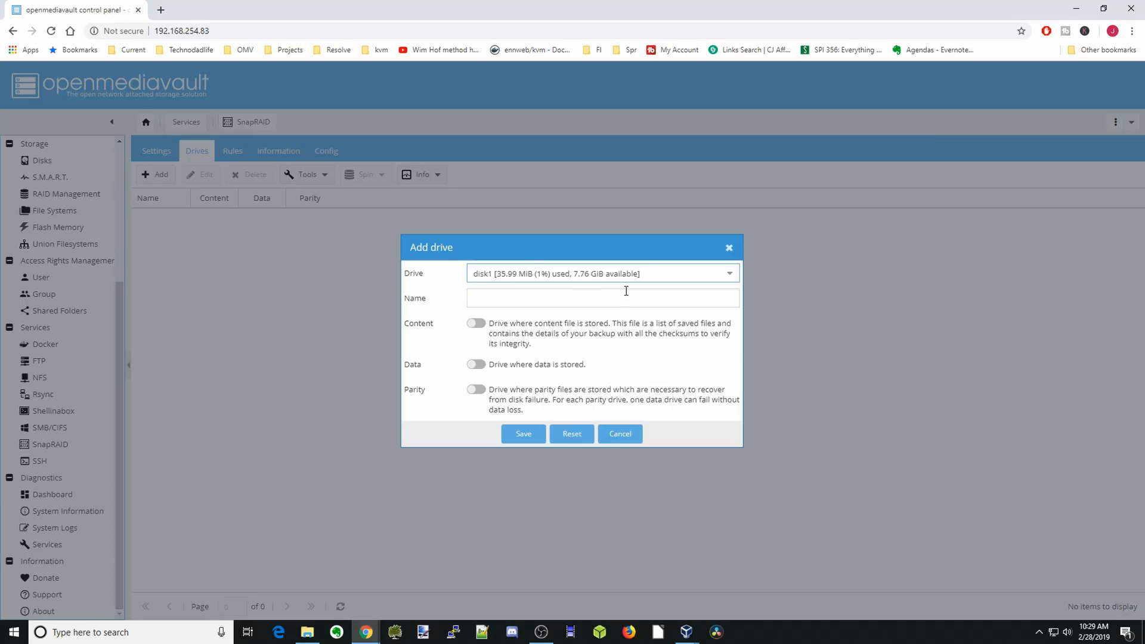
left_click(551, 303)
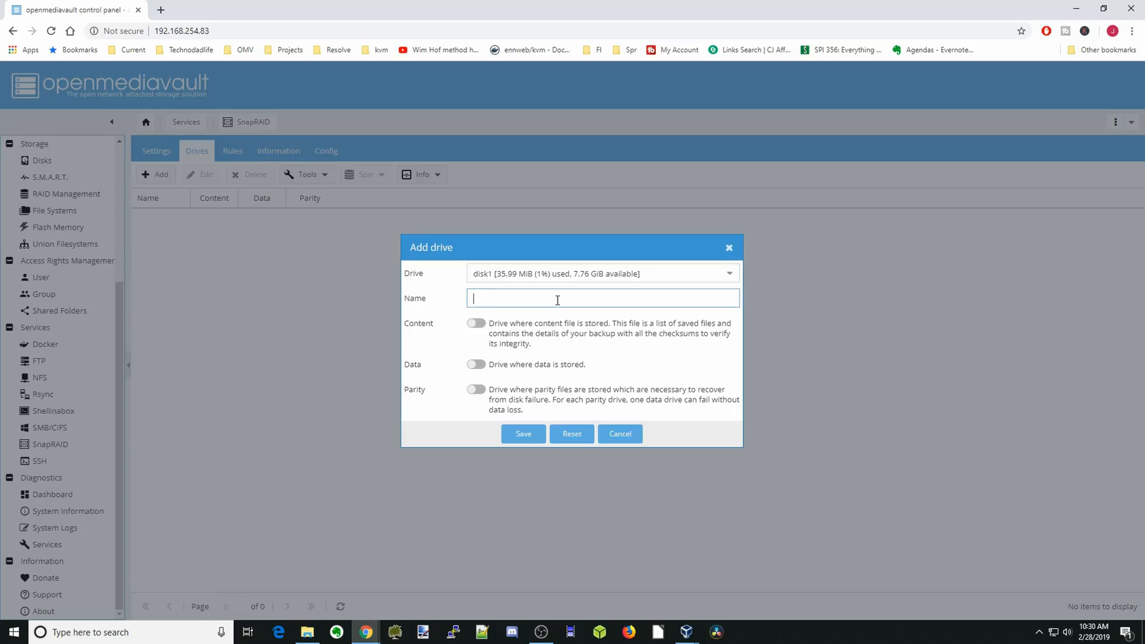
type("kristoff")
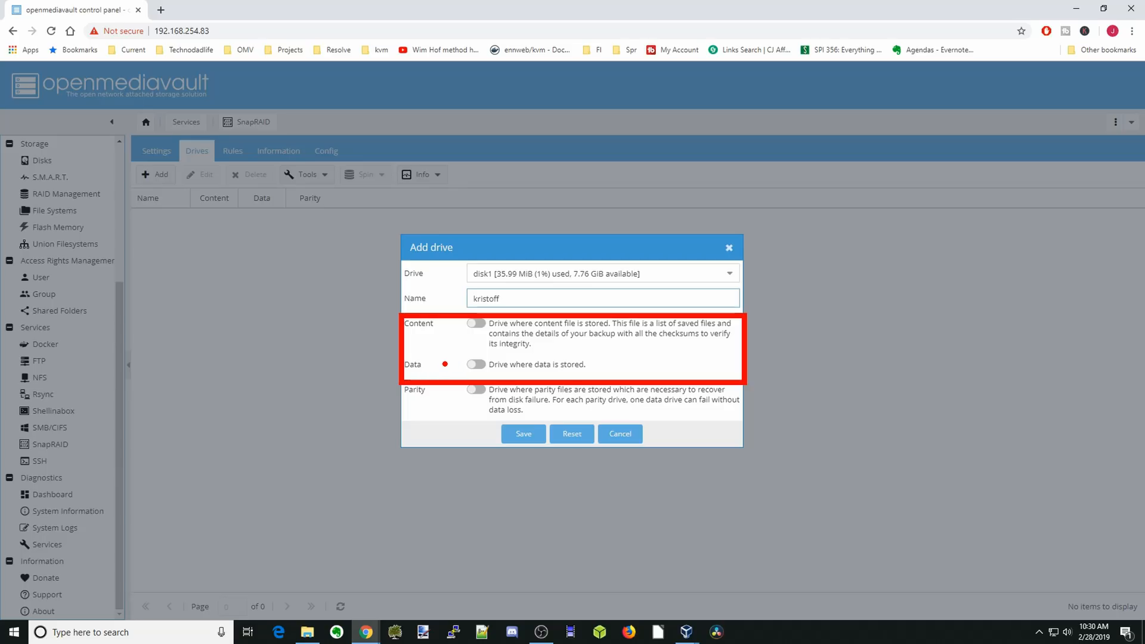
left_click_drag(446, 364, 457, 363)
left_click_drag(536, 372, 593, 370)
left_click_drag(444, 324, 457, 323)
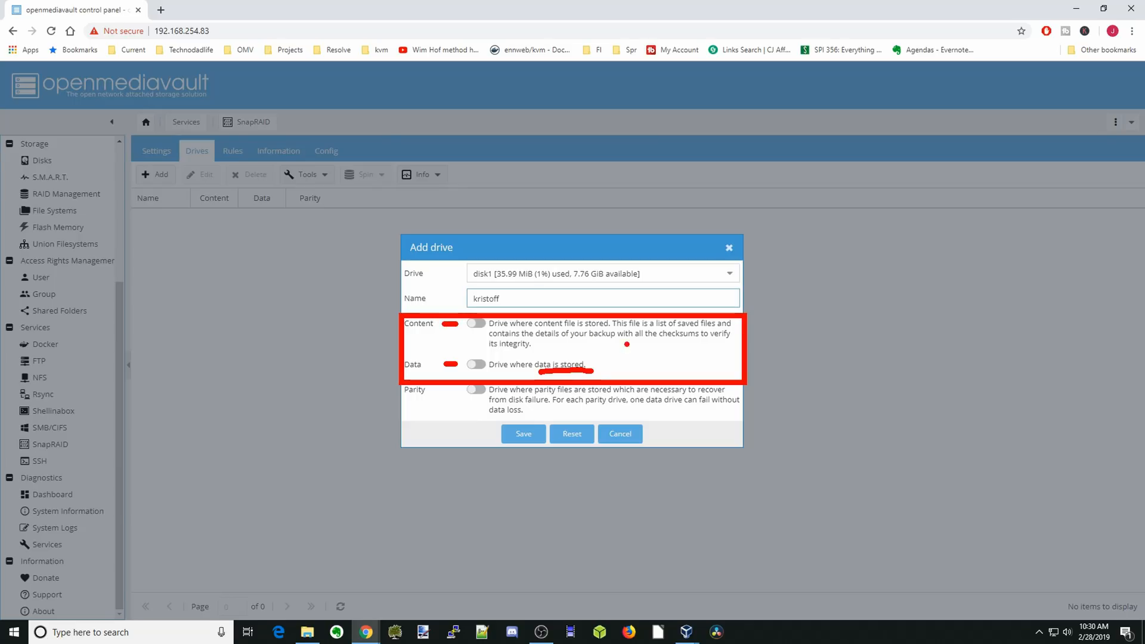
left_click_drag(657, 345, 691, 342)
left_click_drag(428, 393, 444, 392)
key("Escape")
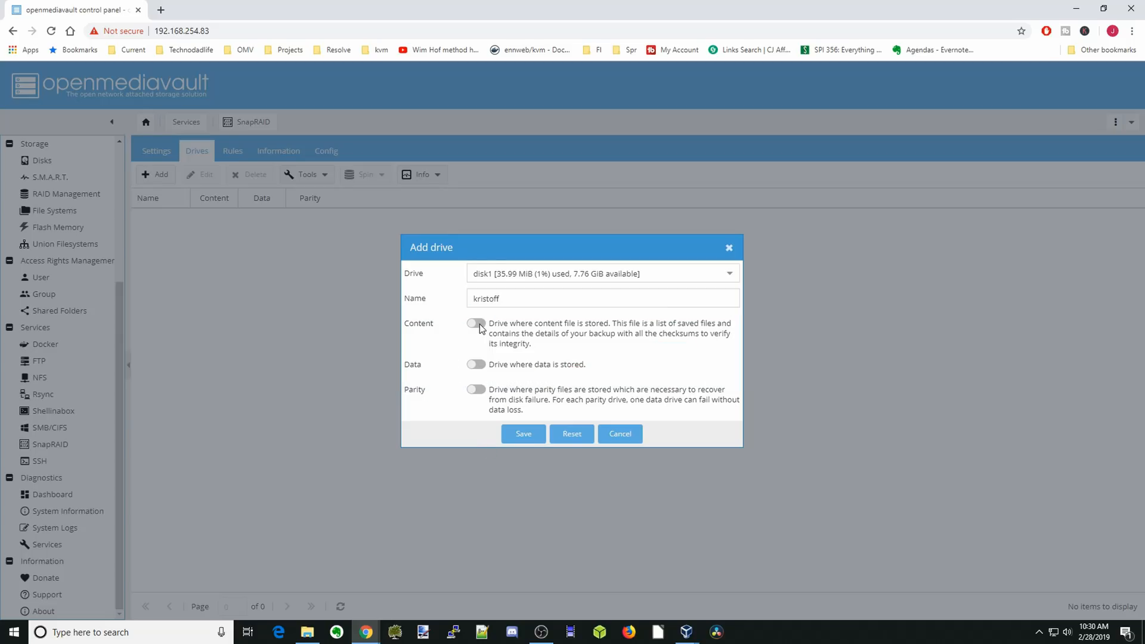
Enable Content and Data for the kristoff drive, save it and apply the configuration change.
left_click(477, 323)
left_click(524, 434)
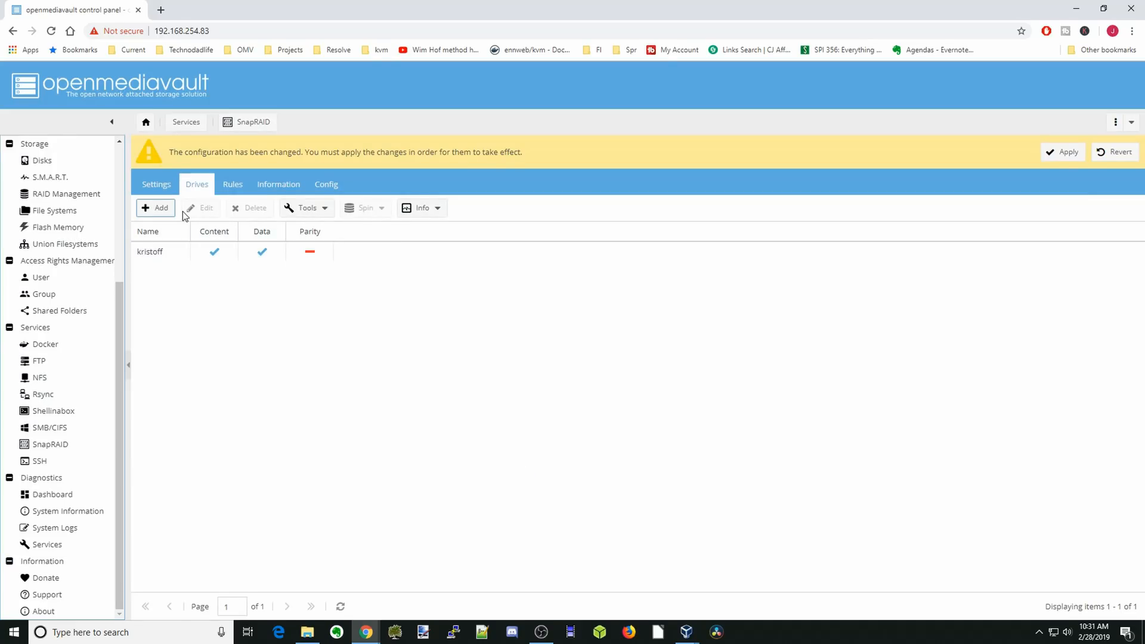
left_click(1063, 153)
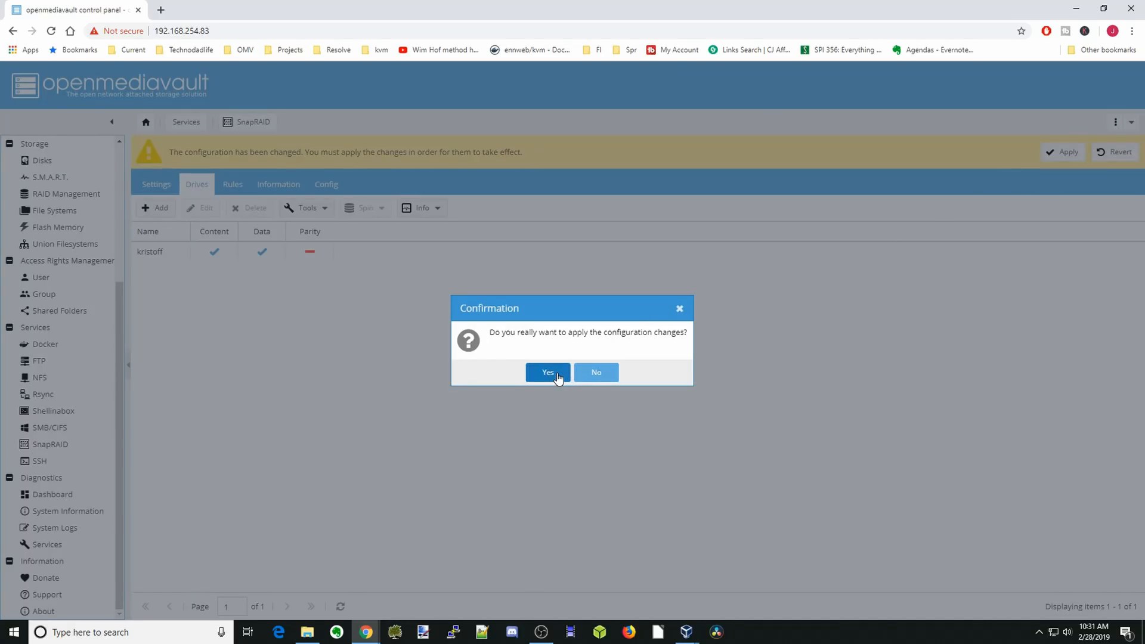
left_click(542, 371)
Add Disk2 to SnapRAID as sven with Content and Data enabled, and apply the configuration change.
left_click(156, 174)
left_click(592, 273)
left_click(580, 293)
left_click(572, 299)
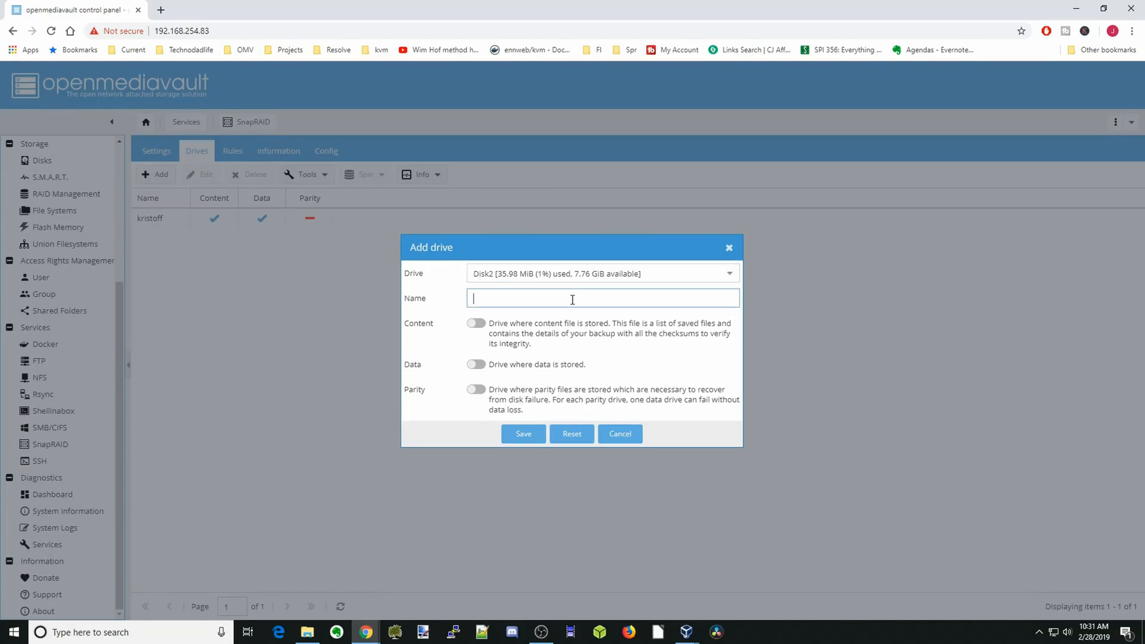
type("sven")
left_click(476, 323)
left_click(476, 365)
left_click(524, 434)
left_click(1063, 152)
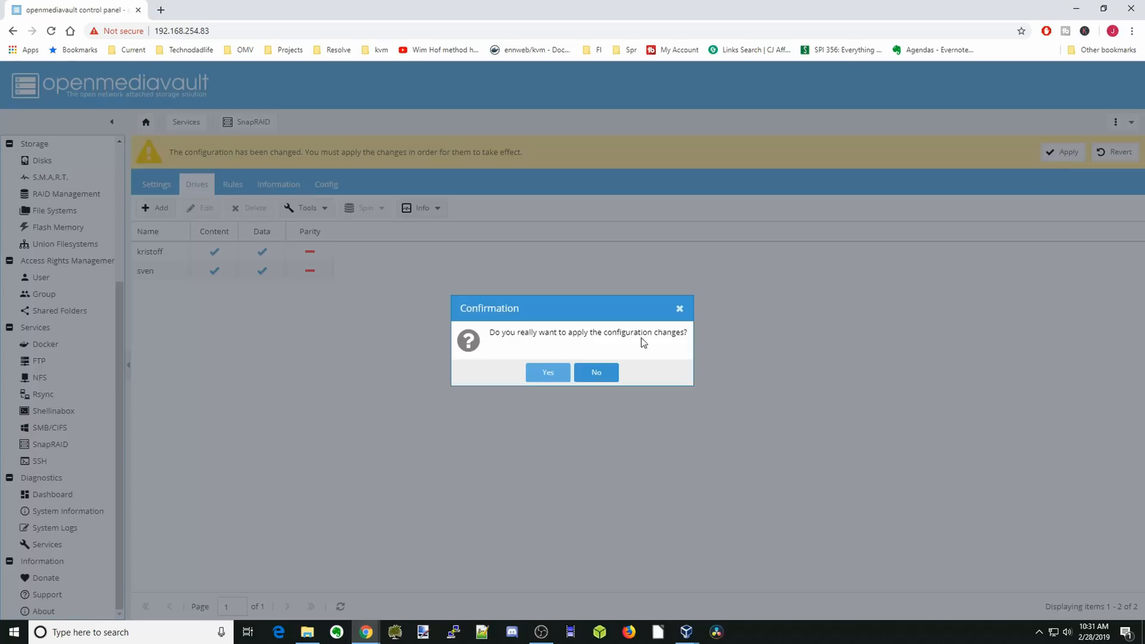
left_click(543, 371)
Add Disk3 to SnapRAID as a drive named olaf with Content and Data enabled.
left_click(156, 175)
left_click(525, 299)
type("olaf")
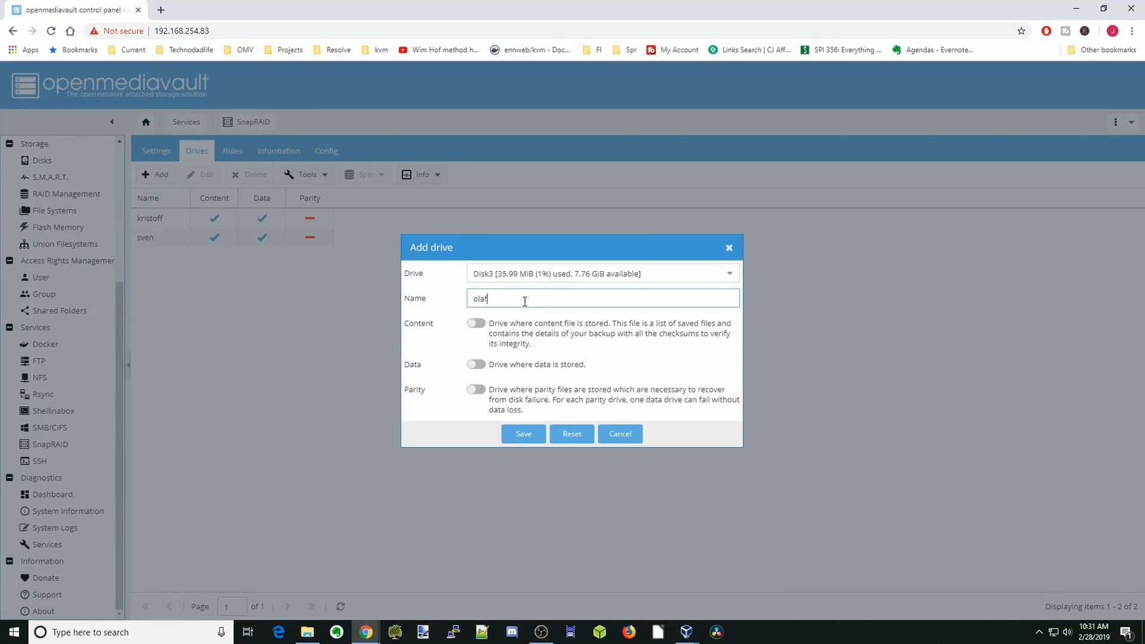
left_click(476, 323)
left_click(476, 364)
left_click(524, 435)
Add Disk4 to SnapRAID as a drive named elsa with only Parity enabled.
left_click(157, 175)
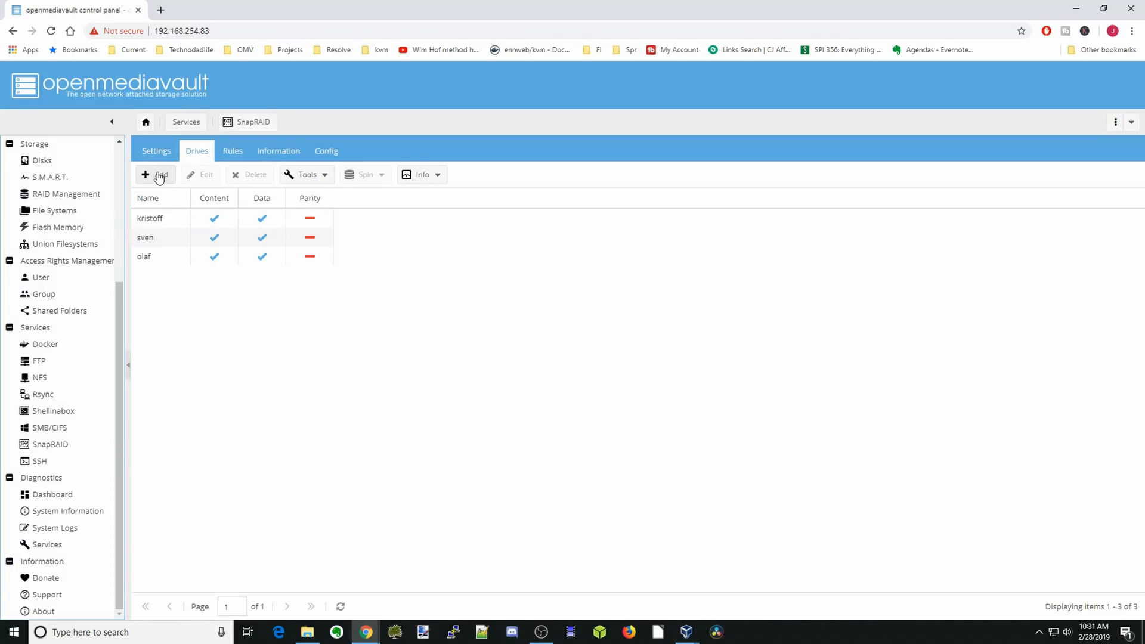
left_click(728, 275)
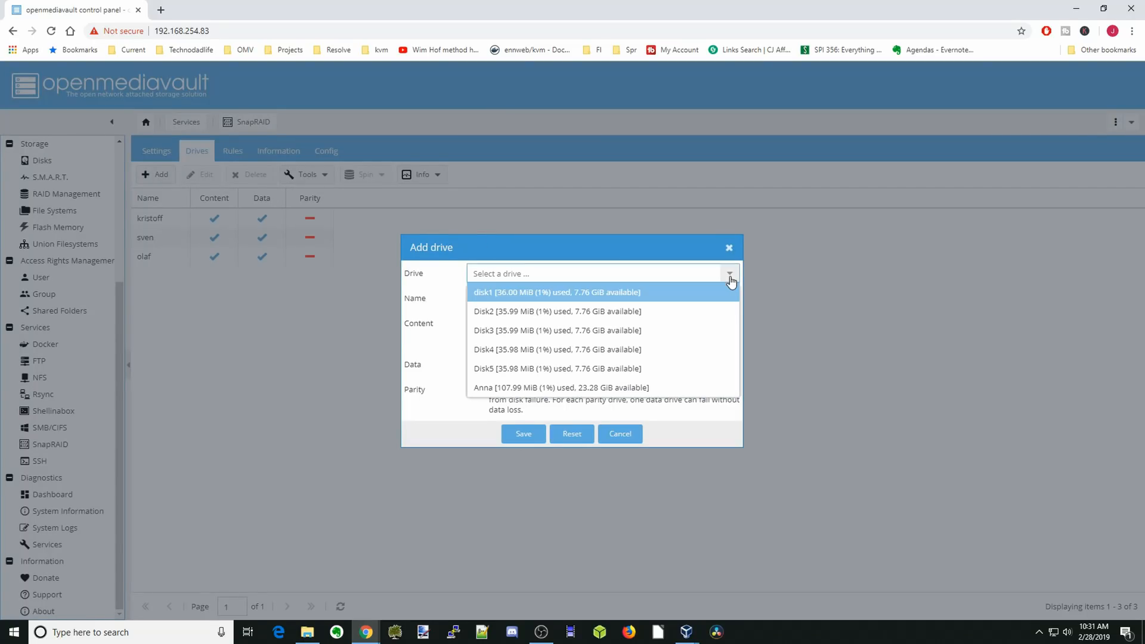
left_click(643, 353)
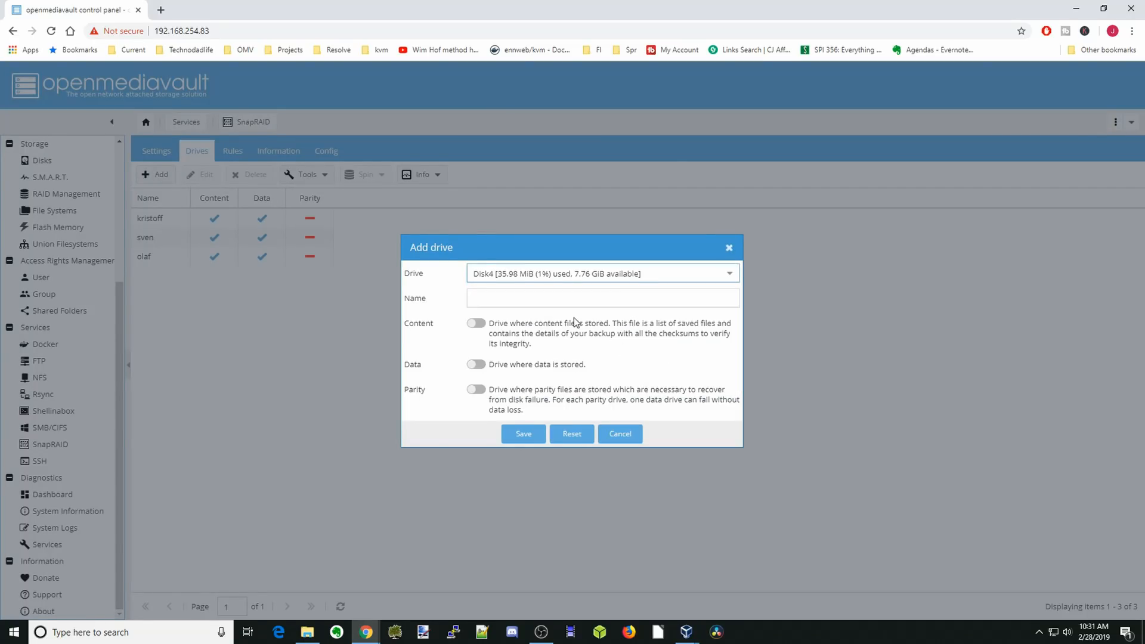
left_click(556, 303)
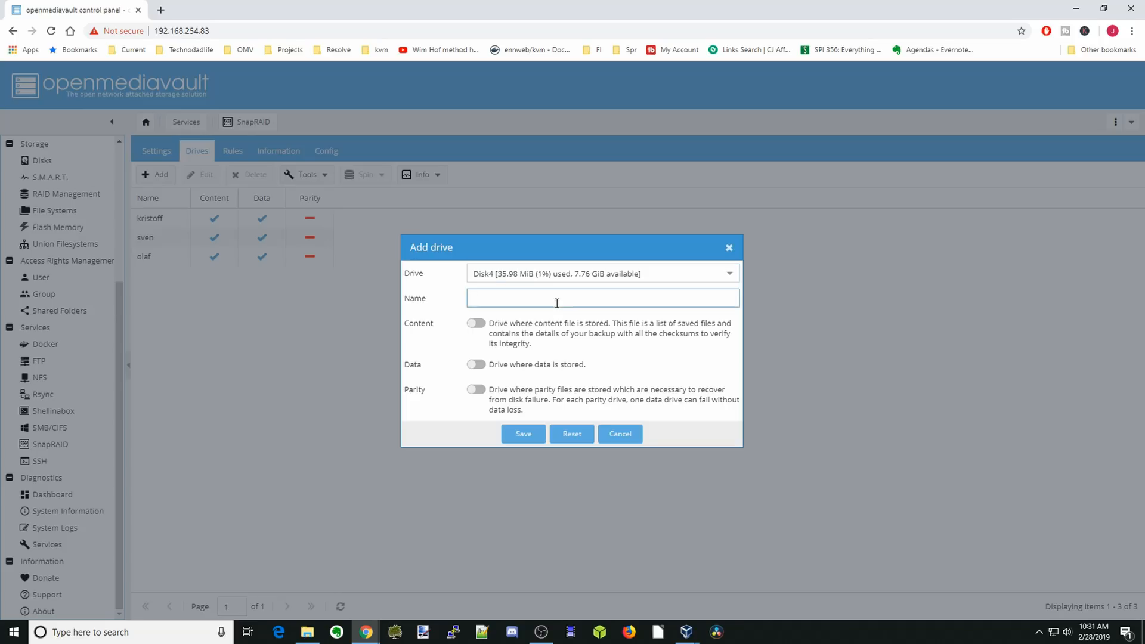
type("elsa")
left_click(481, 390)
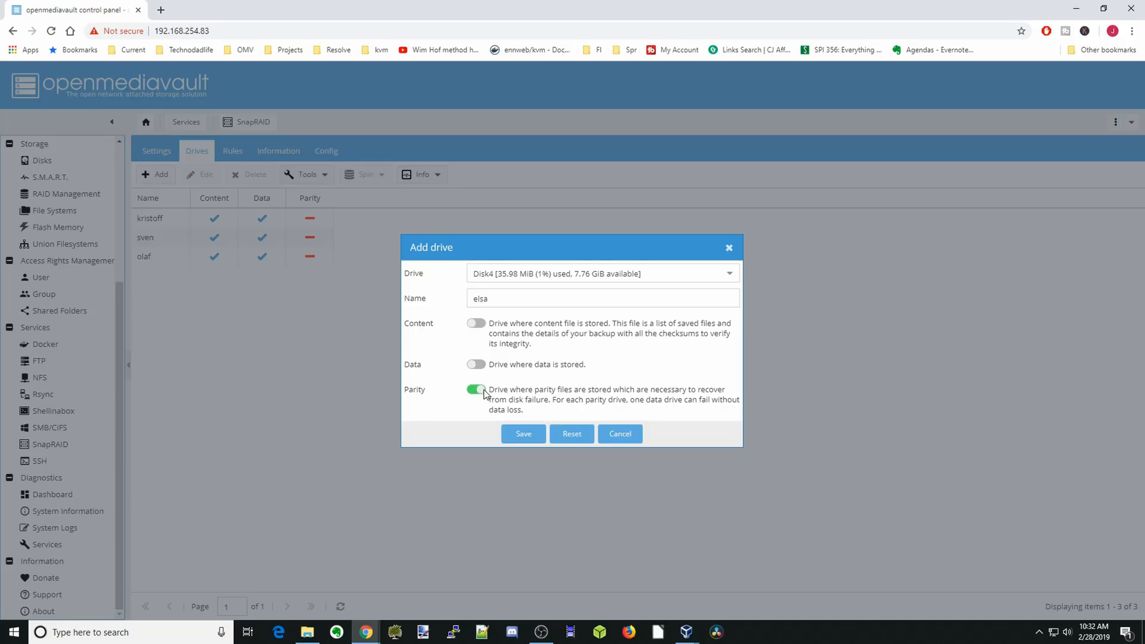
left_click(525, 434)
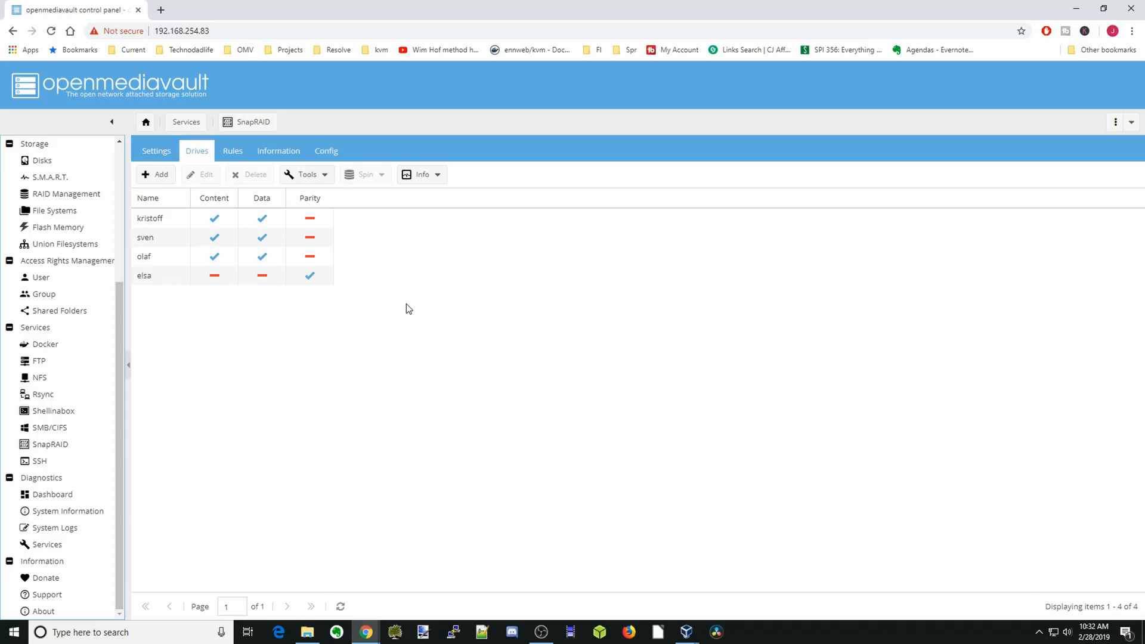
Review the available SnapRAID drive tools and read the plugin's descriptions of what they do.
left_click(325, 175)
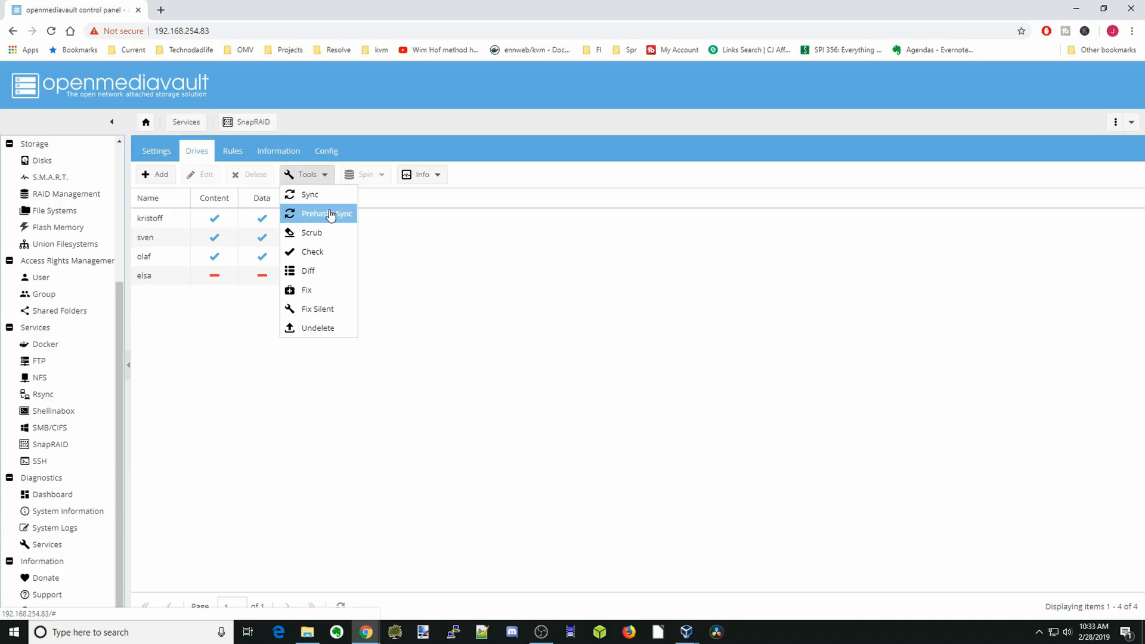
left_click(449, 266)
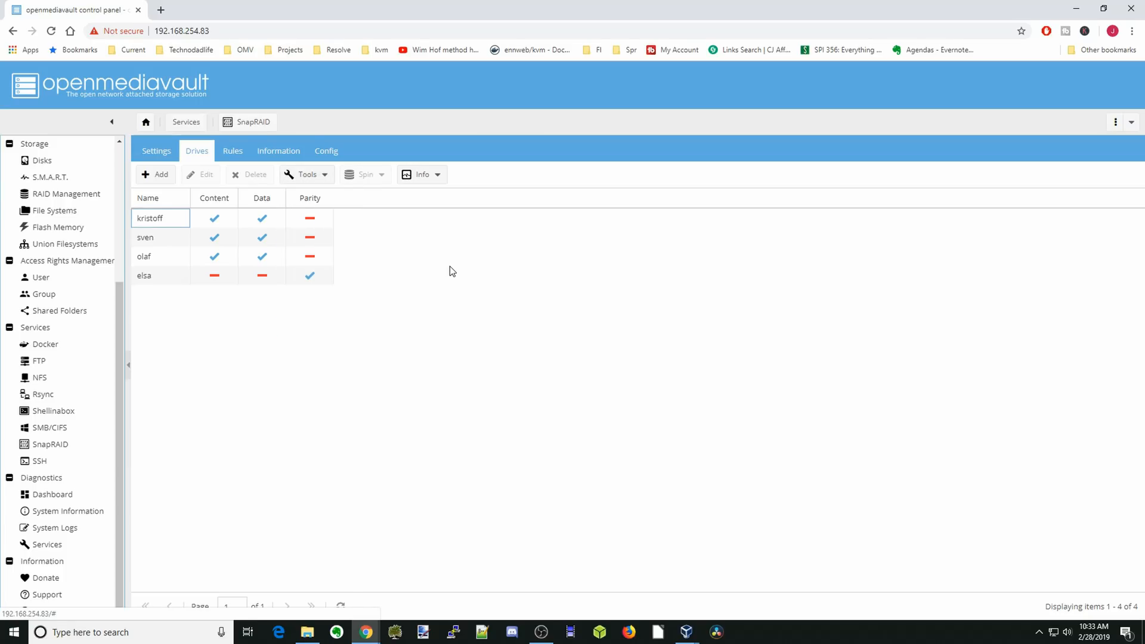
left_click(323, 177)
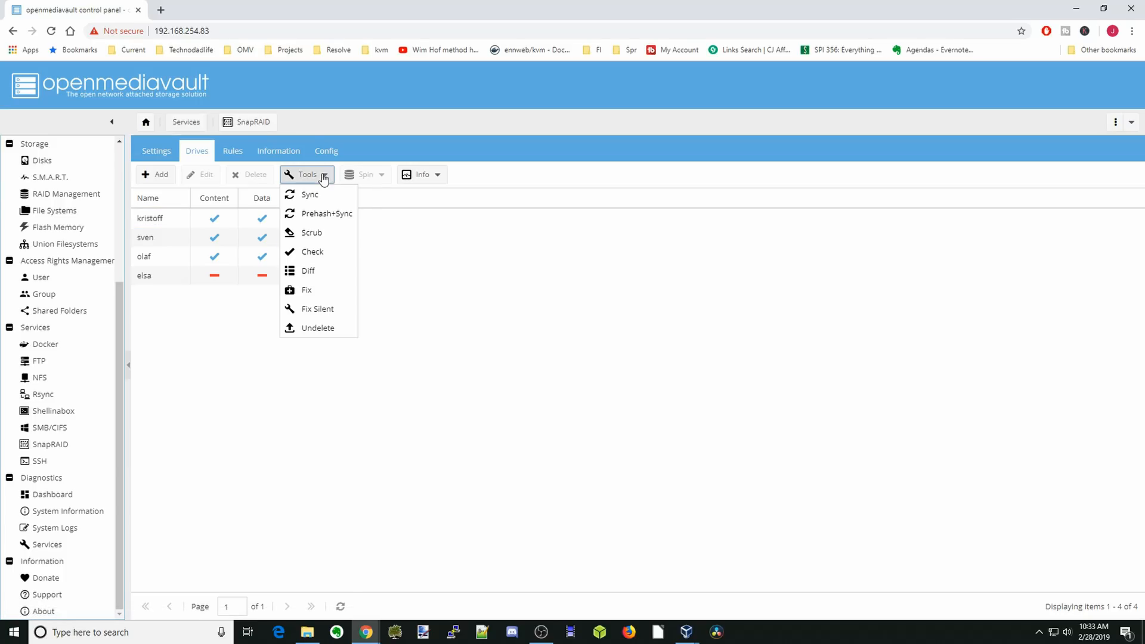
left_click(271, 152)
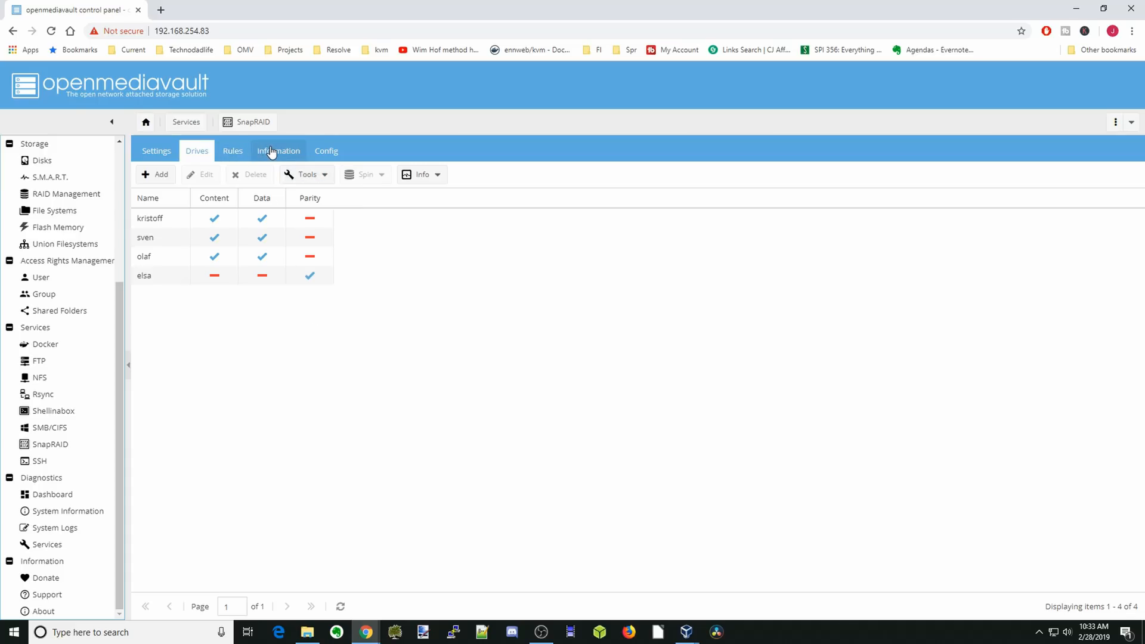
left_click(271, 152)
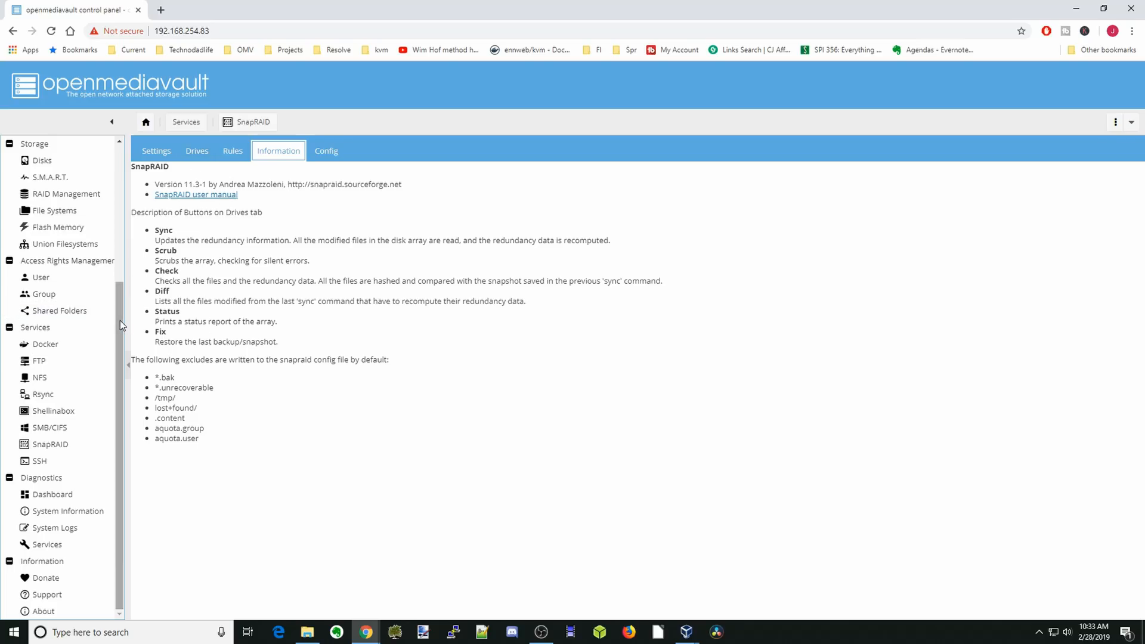
Start a new scheduled job in the system settings and set its time of execution to Daily.
left_click_drag(119, 321, 118, 202)
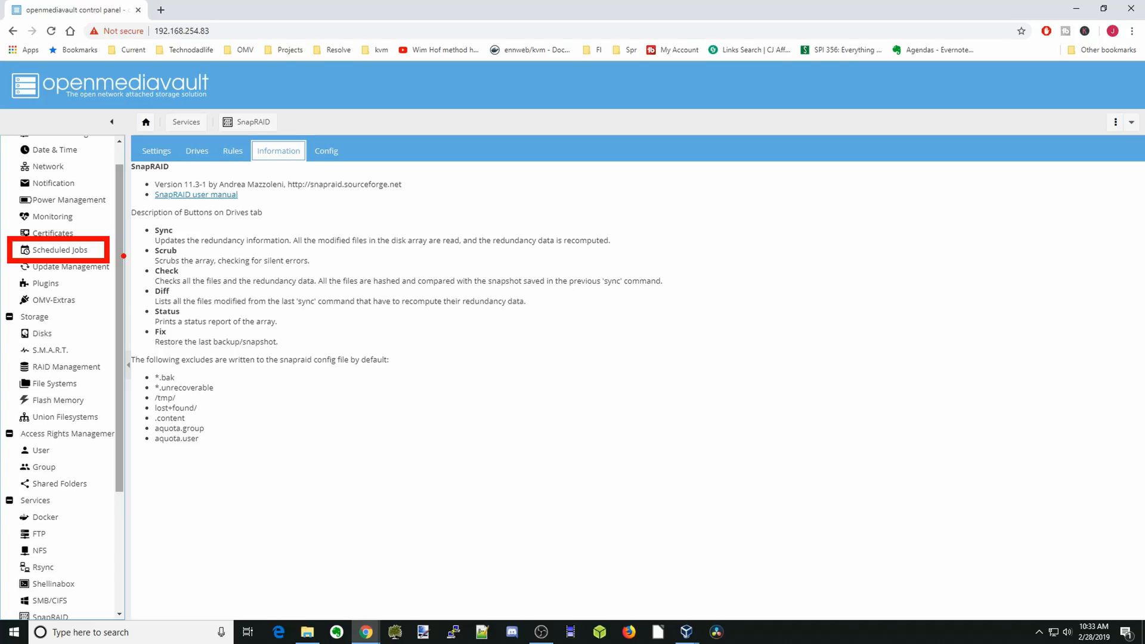
left_click(73, 250)
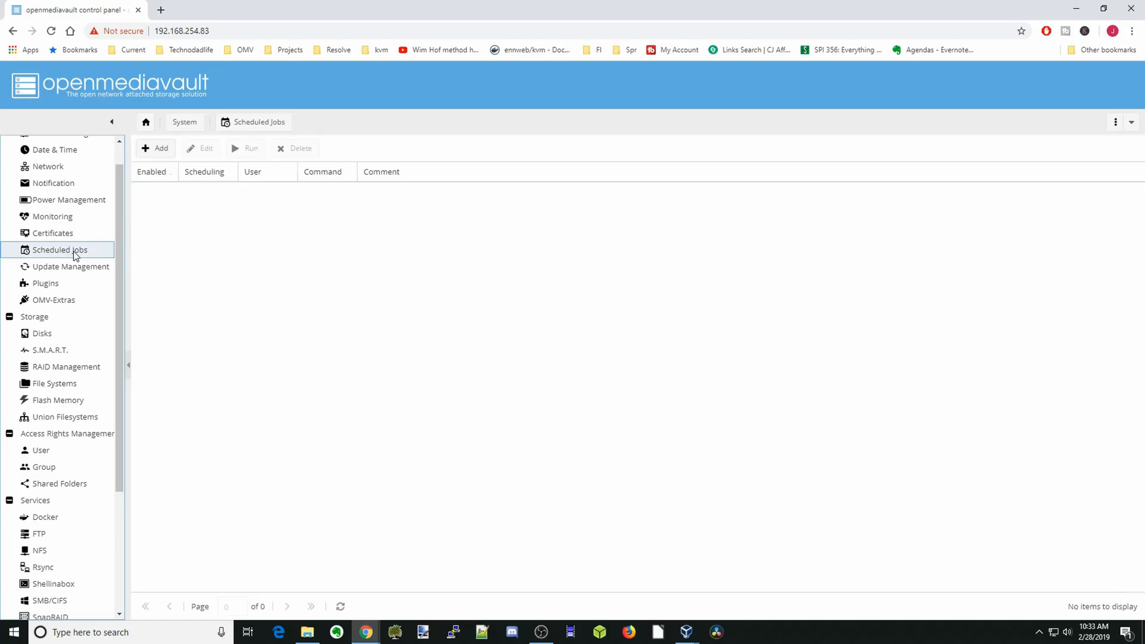
left_click(162, 152)
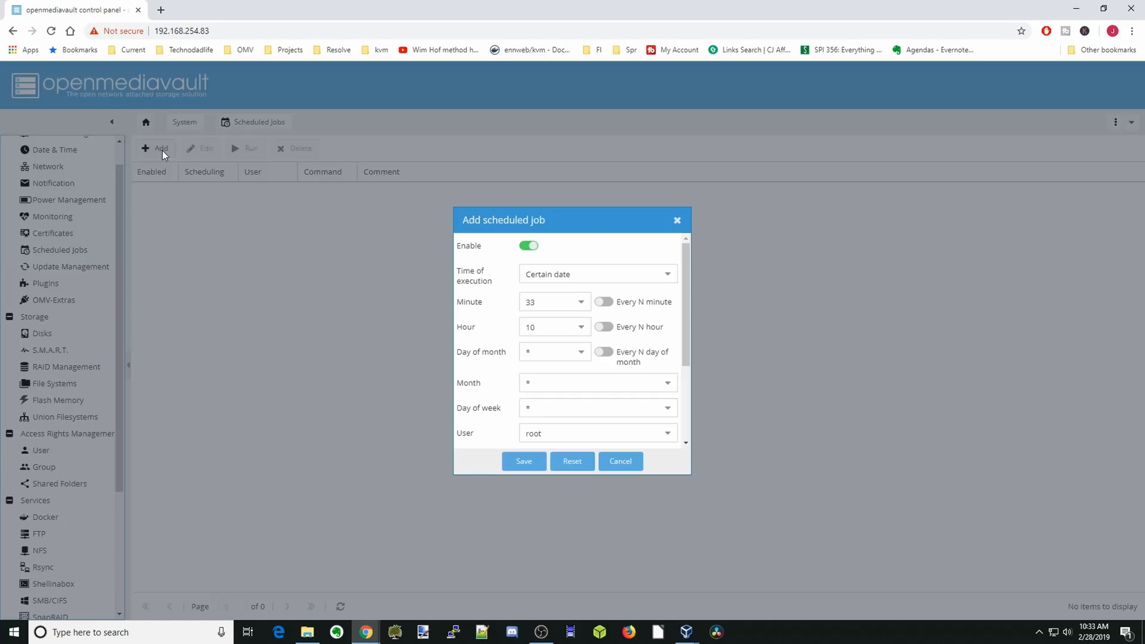
left_click(666, 276)
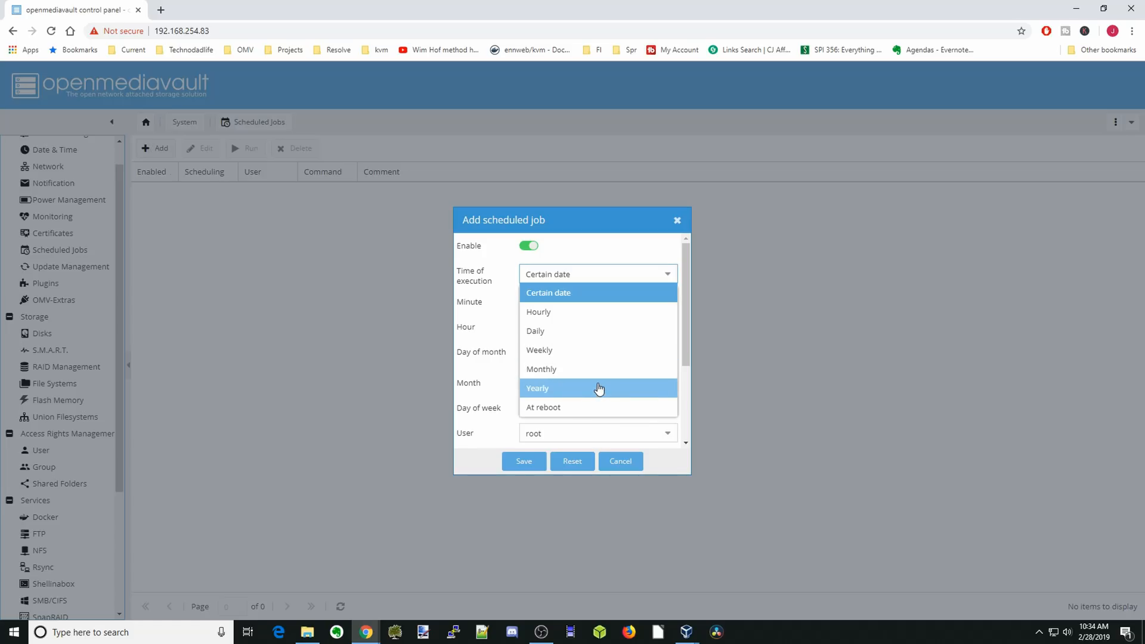
left_click(594, 335)
Set the scheduled job's command to snapraid sync, save the job and apply the configuration change.
left_click(564, 330)
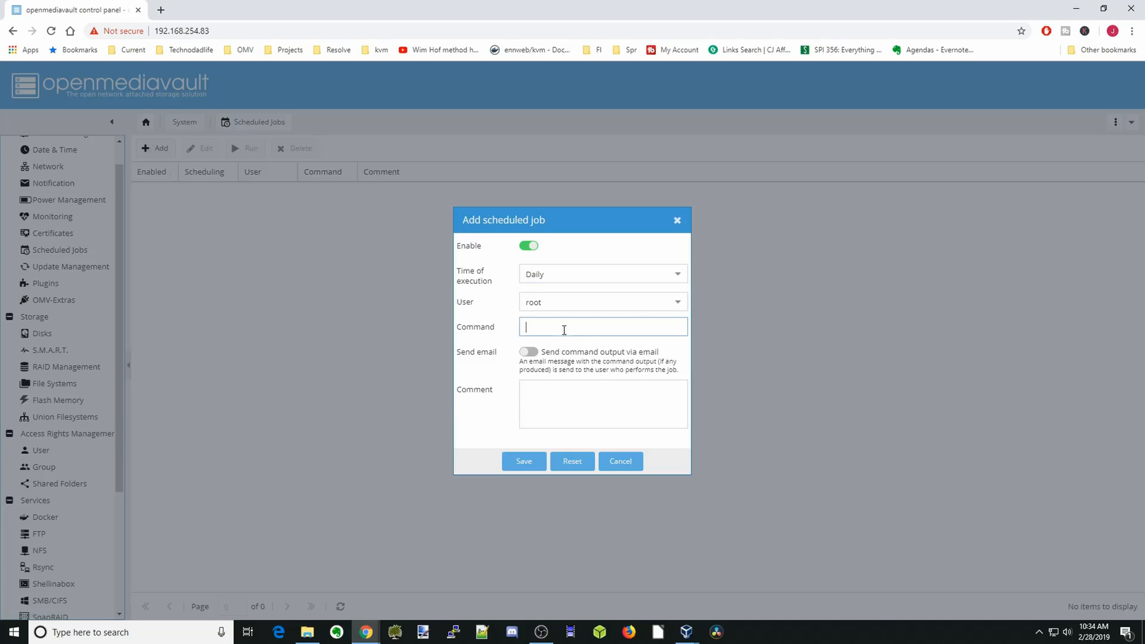
type("snapra")
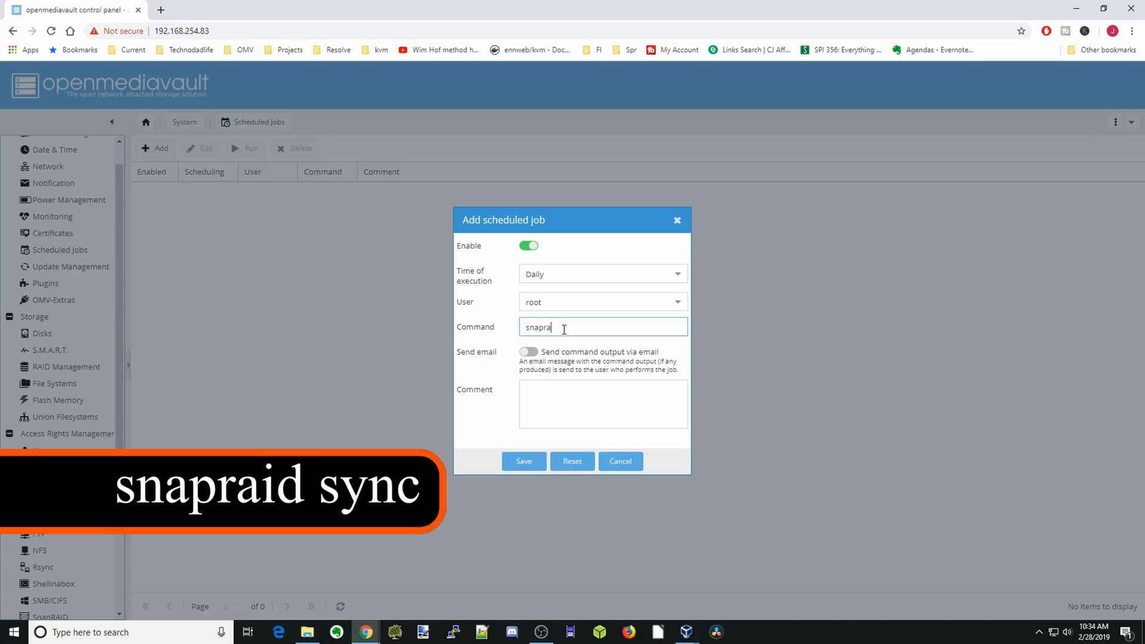
type("id sync")
left_click(523, 462)
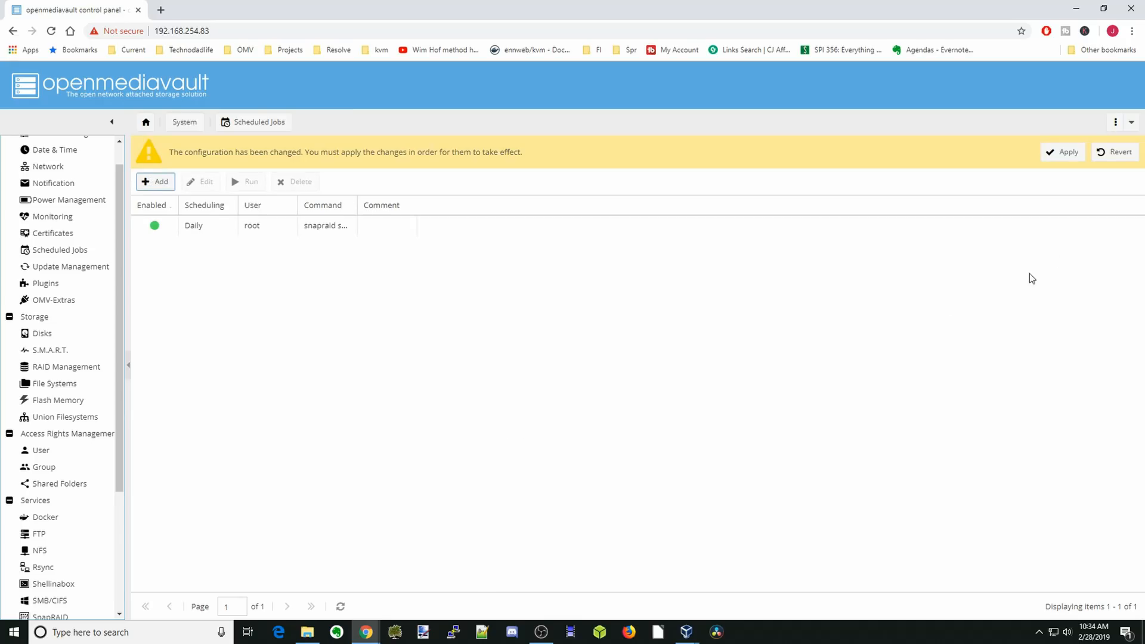
left_click(1055, 156)
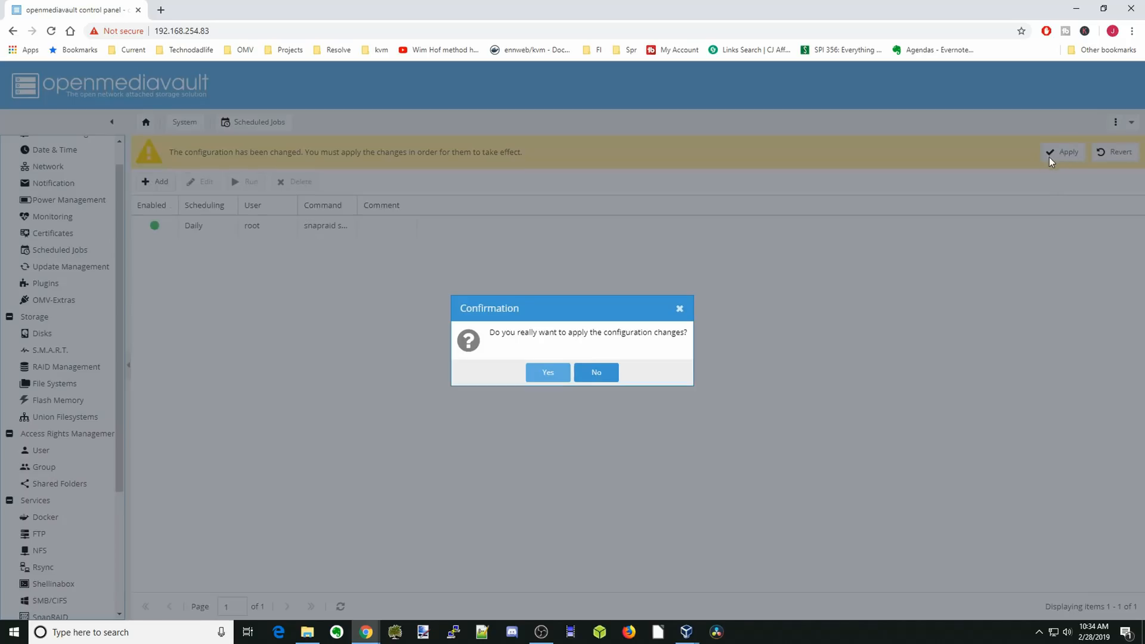
left_click(546, 373)
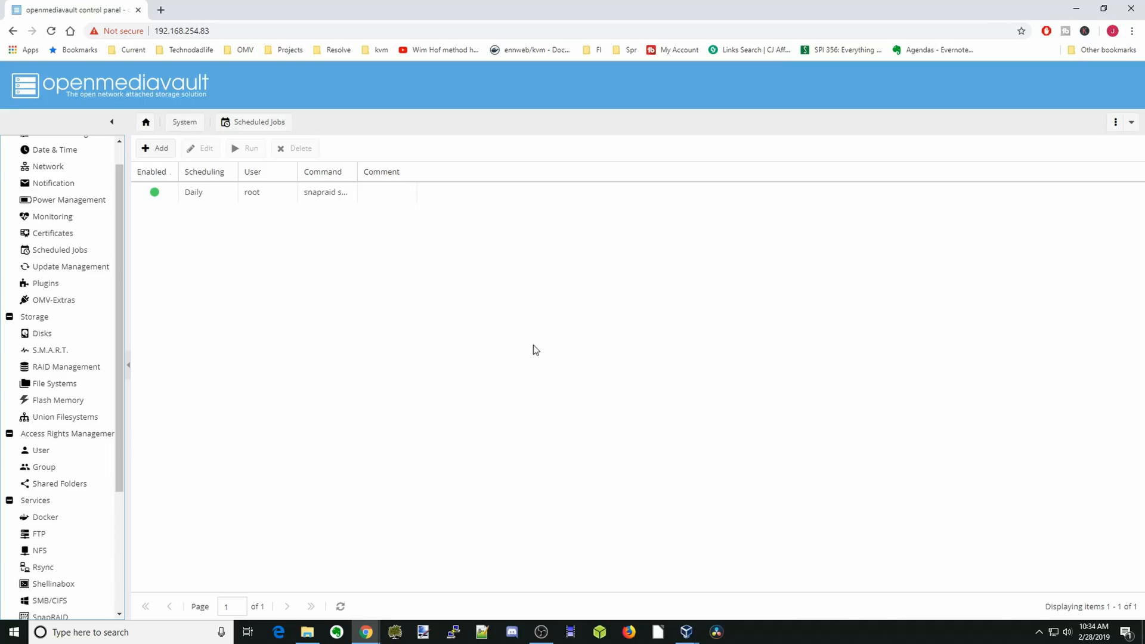
Run the daily snapraid sync job manually once and close its output window when it finishes.
left_click(226, 192)
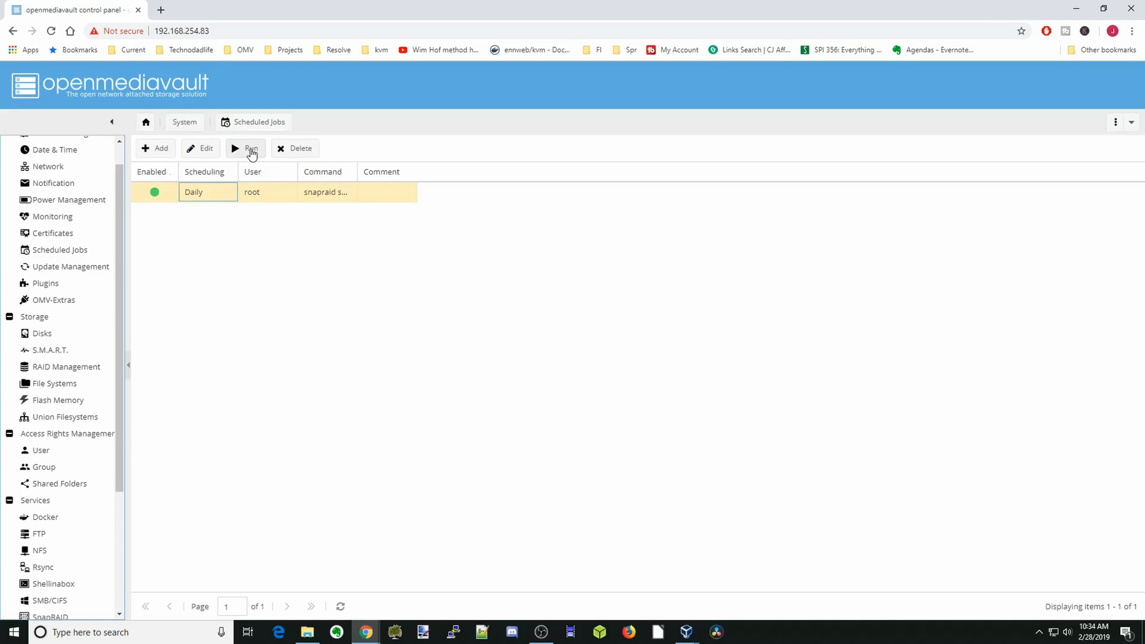
left_click(250, 150)
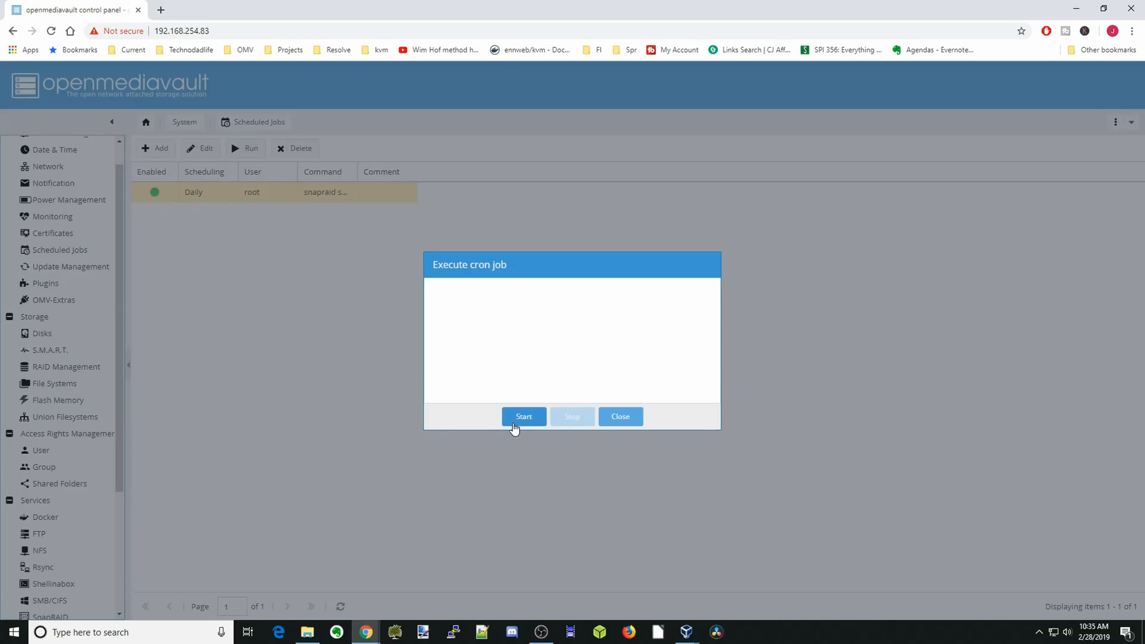
left_click(524, 417)
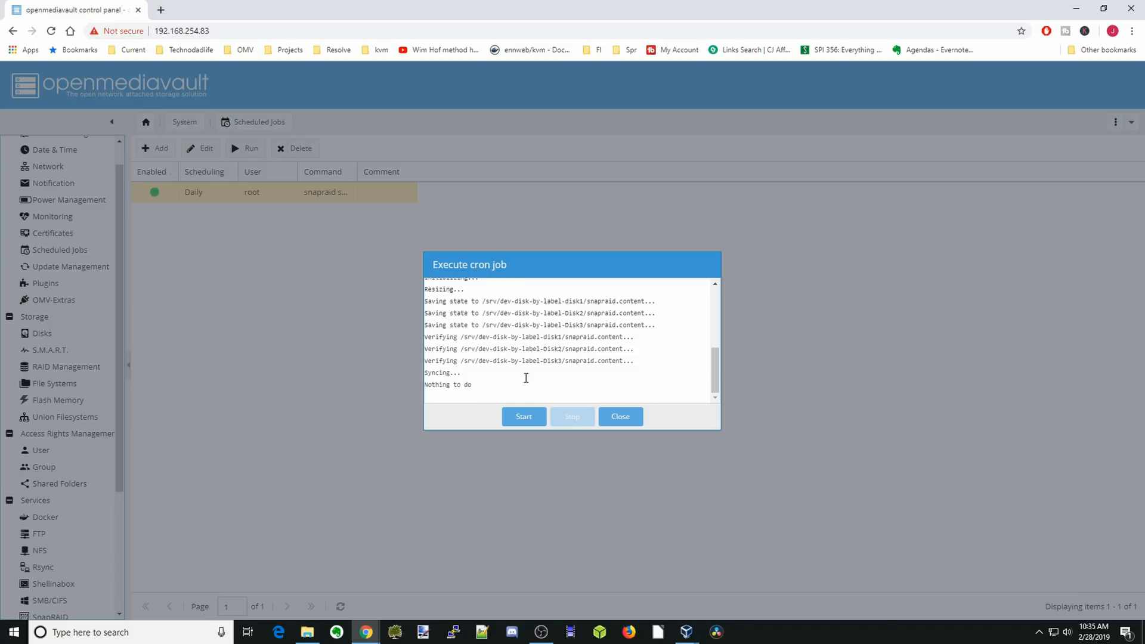
left_click(626, 419)
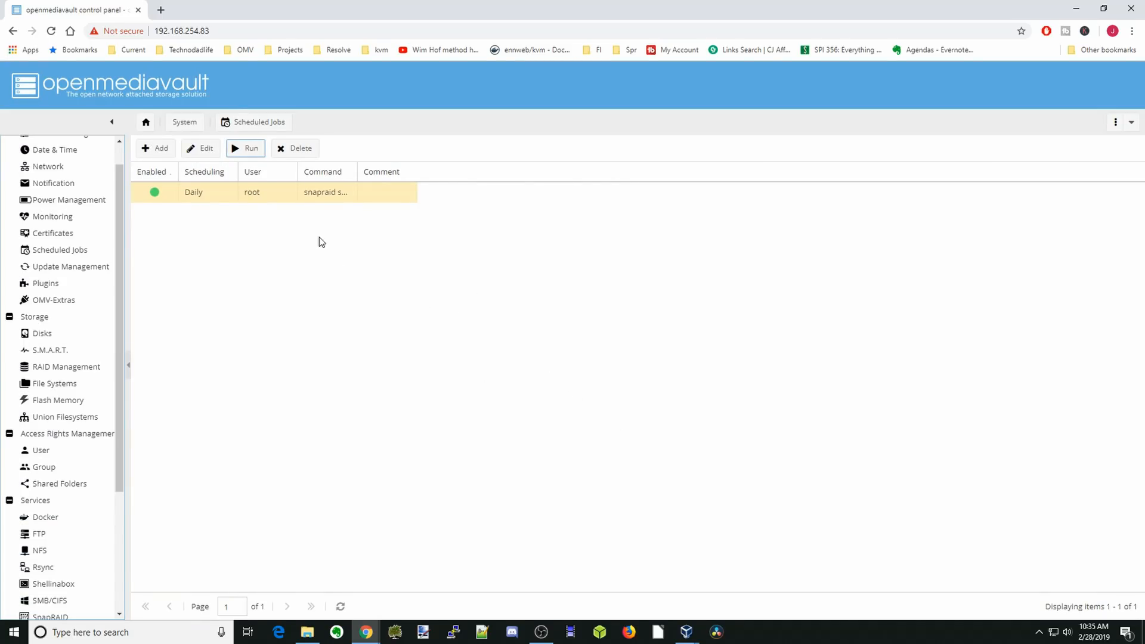